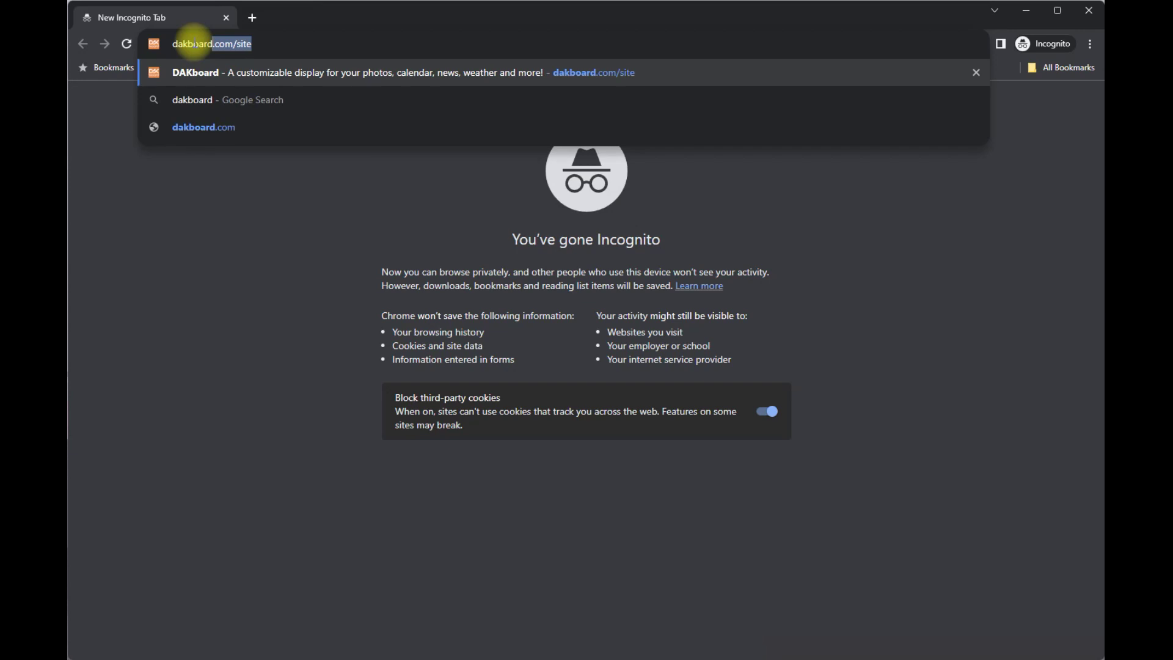
Step: Load dakboard.com/site and scroll down to the Digital Wall Calendar section
key("Return")
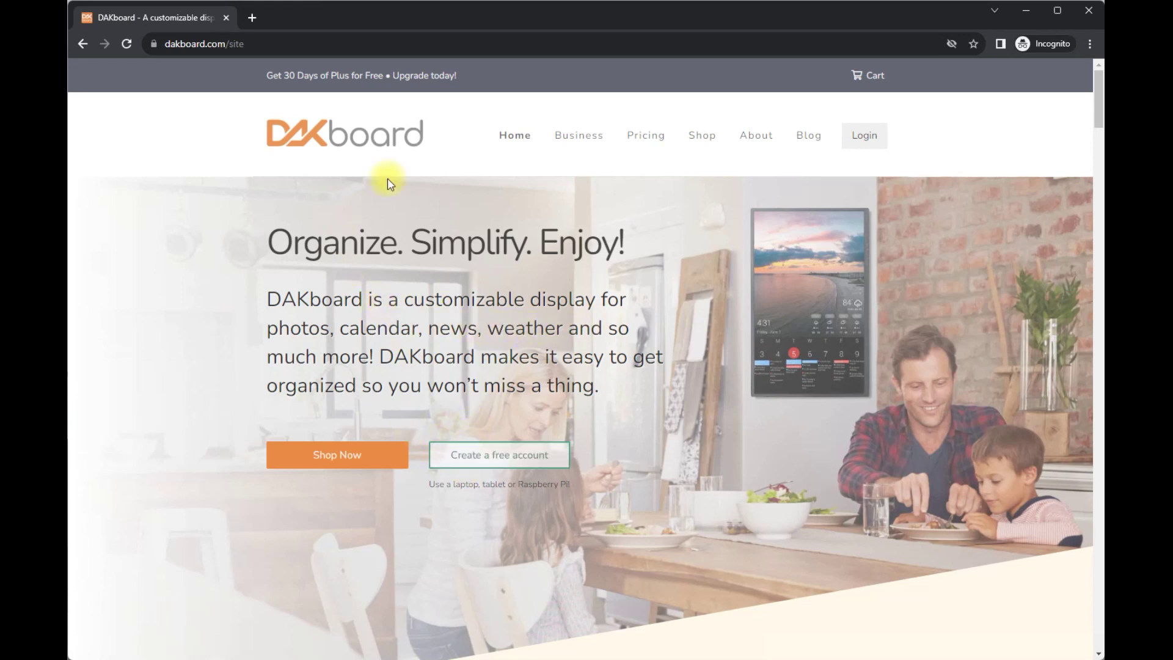
scroll(427, 464, "down", 7)
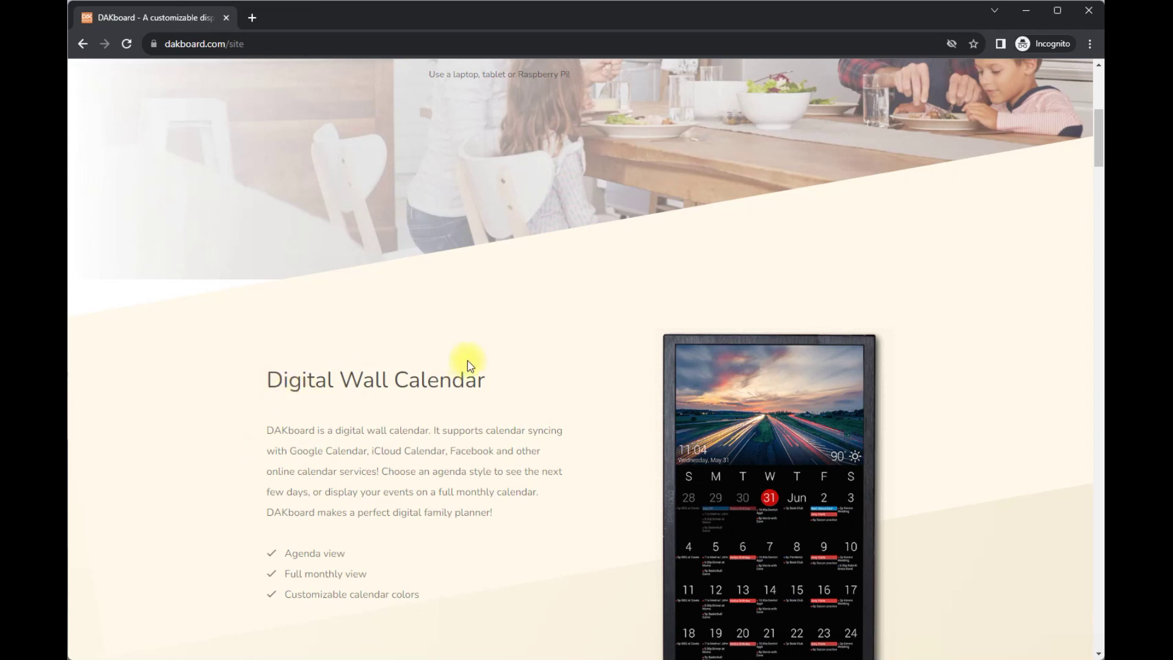
Step: Scroll down through the DAKboard homepage's feature sections
scroll(390, 456, "down", 3)
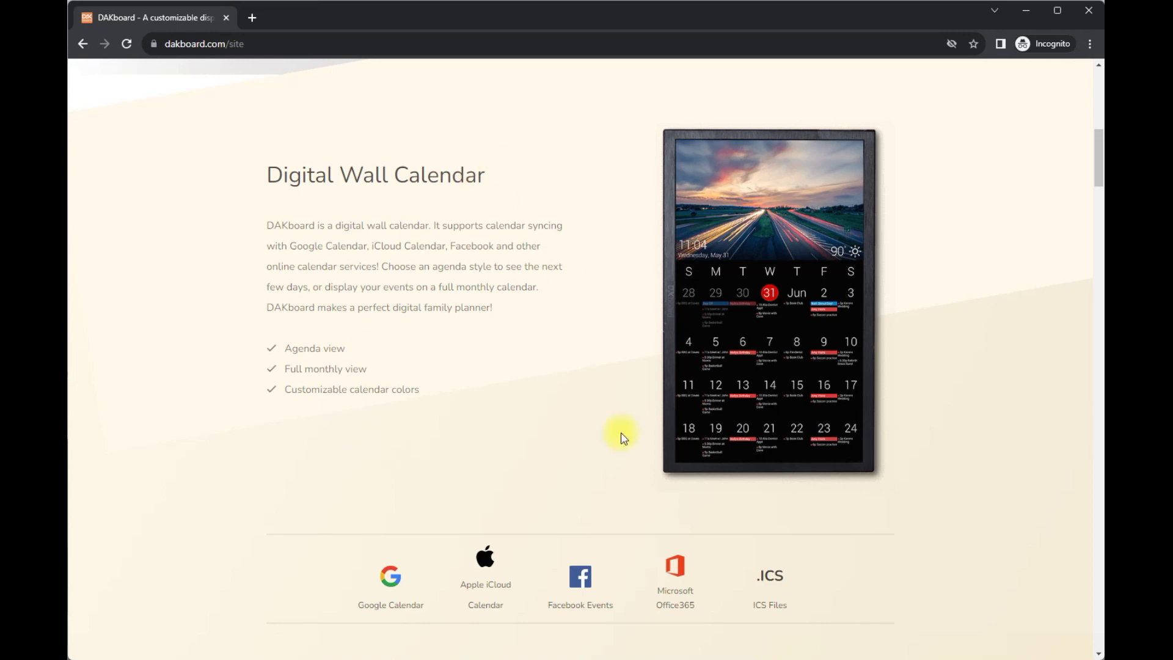
scroll(623, 438, "down", 4)
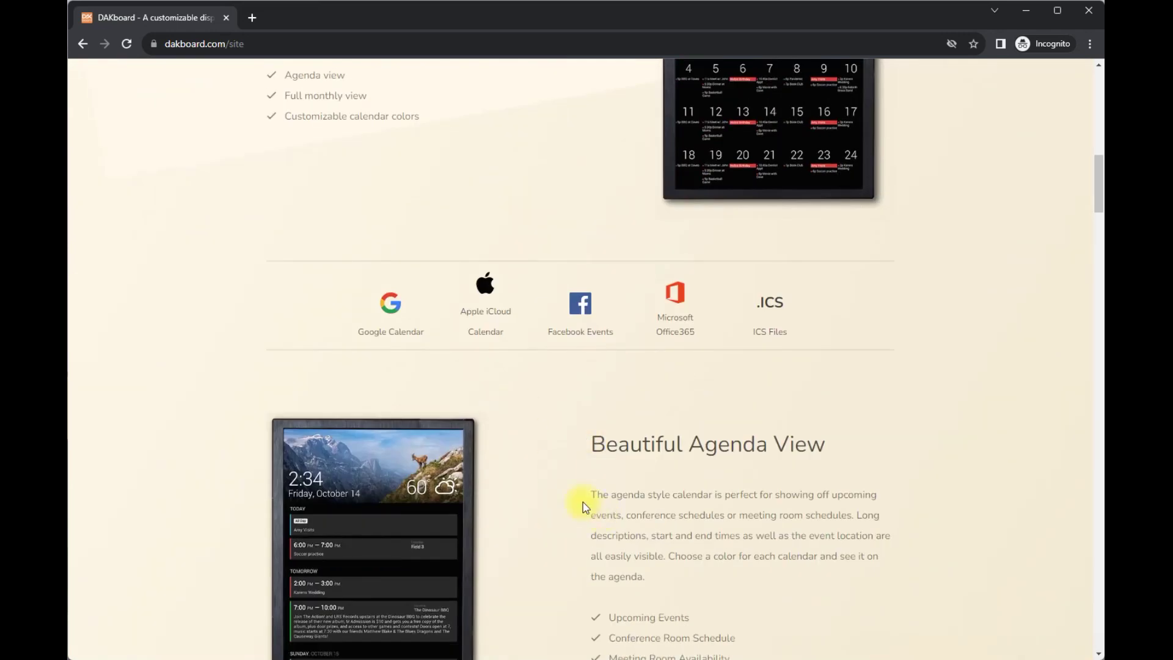
scroll(584, 506, "down", 4)
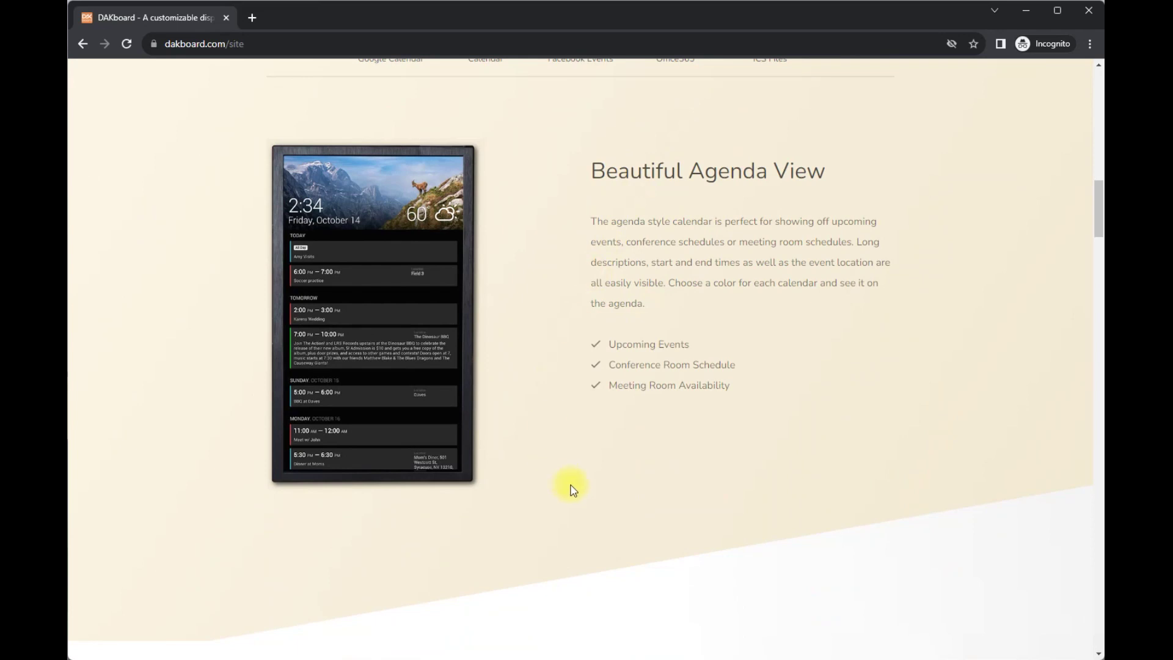
scroll(572, 489, "down", 10)
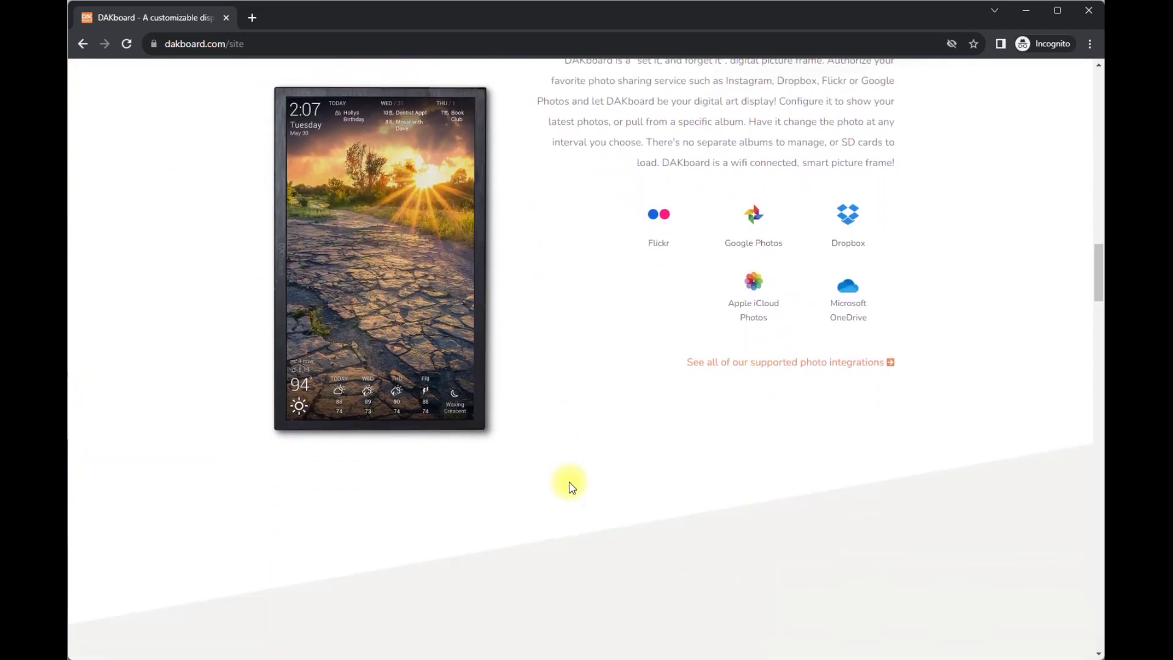
scroll(571, 488, "down", 1)
scroll(440, 338, "up", 2)
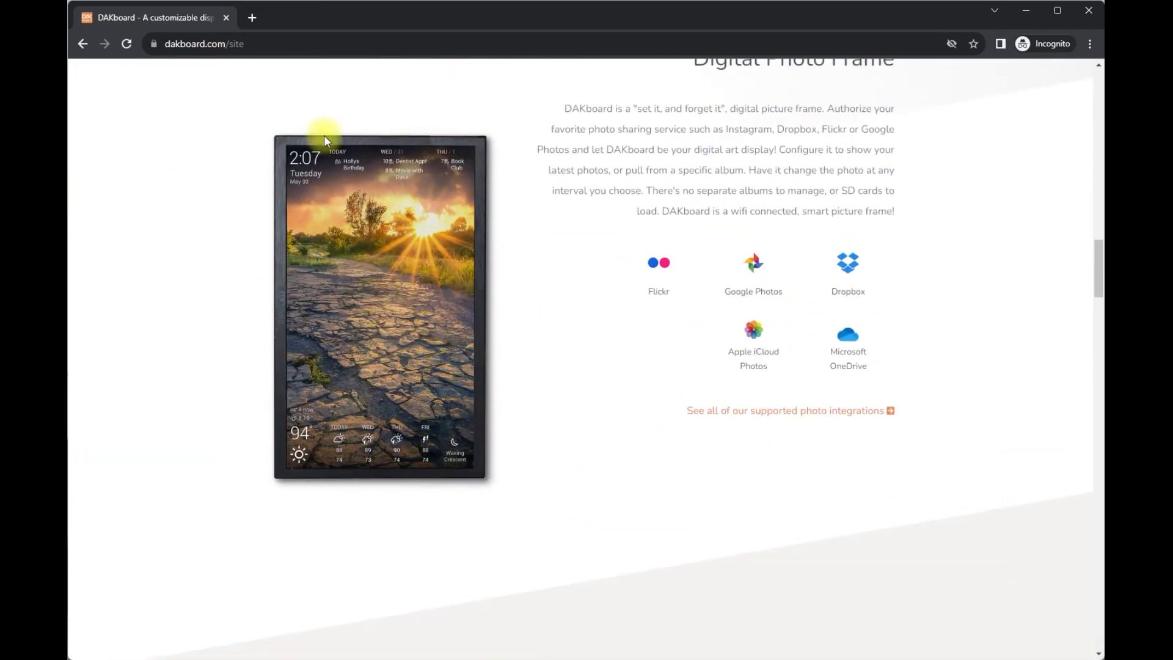
scroll(409, 377, "down", 7)
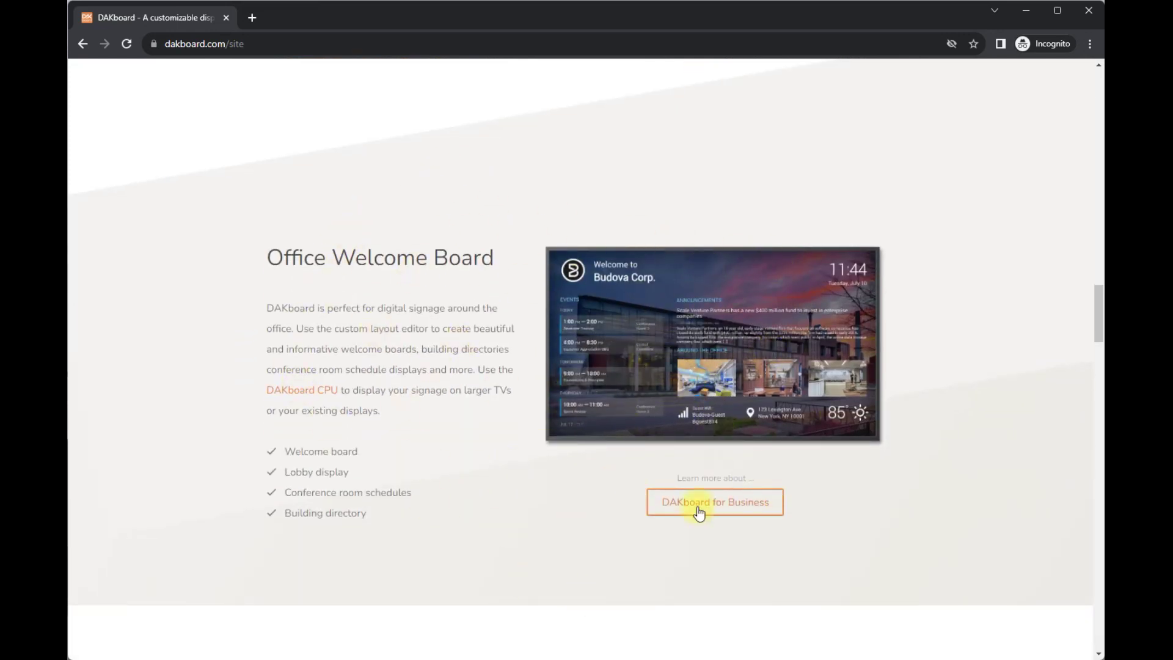
scroll(672, 526, "down", 9)
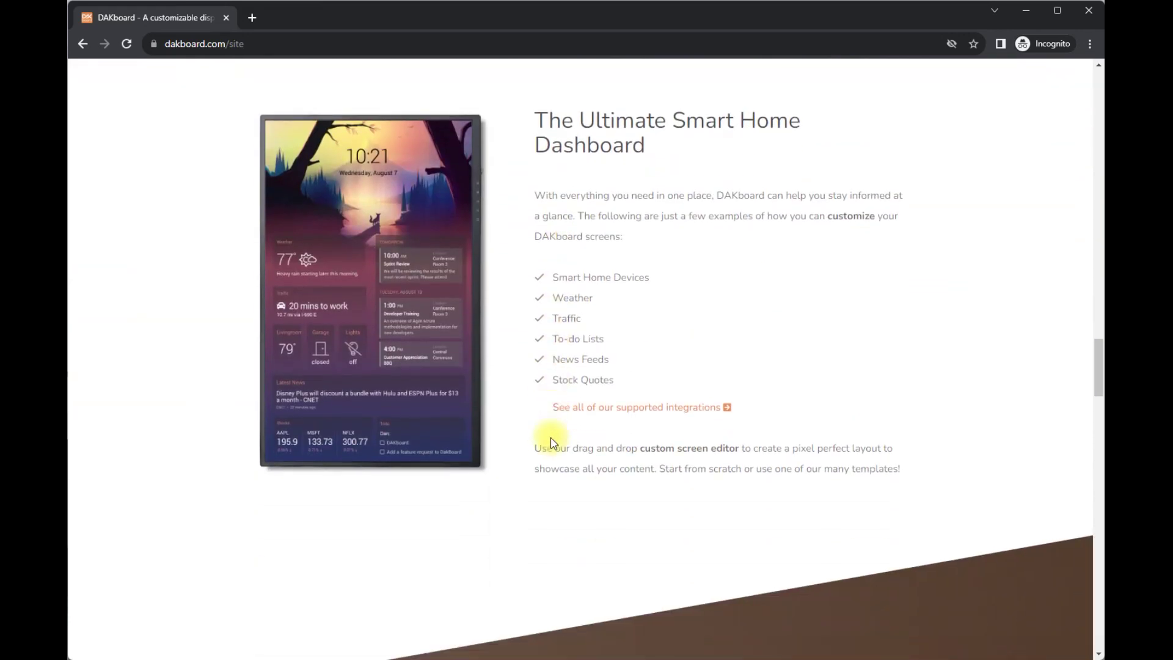
scroll(630, 473, "down", 3)
Step: Return to the top of the homepage and go to the Pricing page
left_click_drag(1095, 403, 1100, 502)
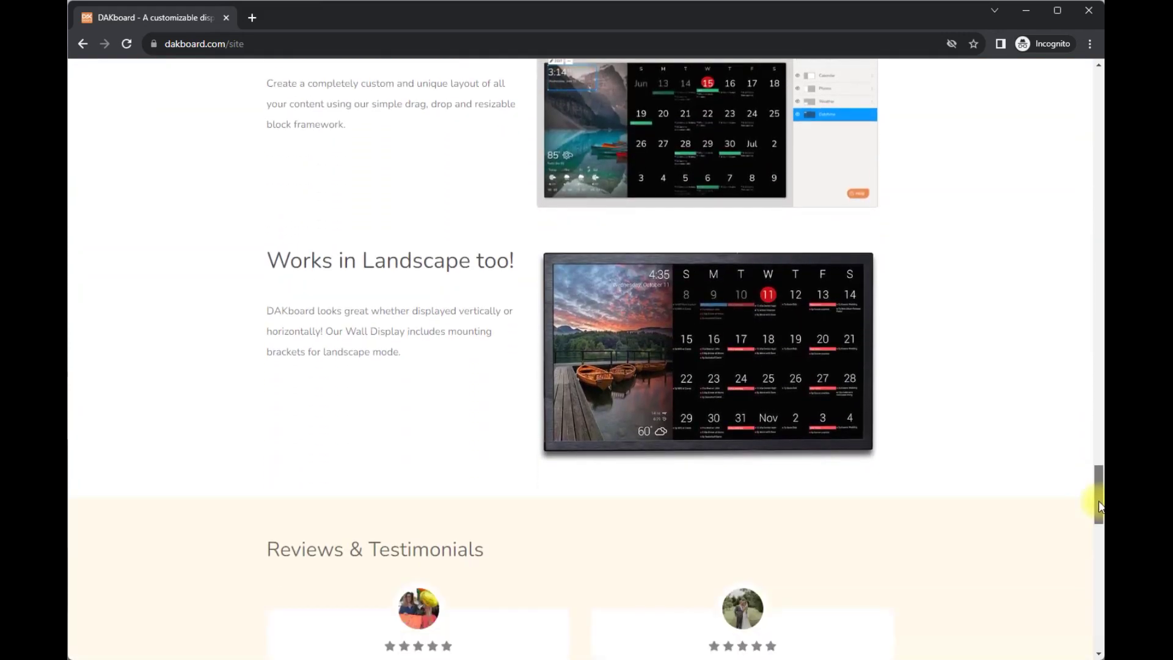
left_click_drag(1097, 505, 1067, 67)
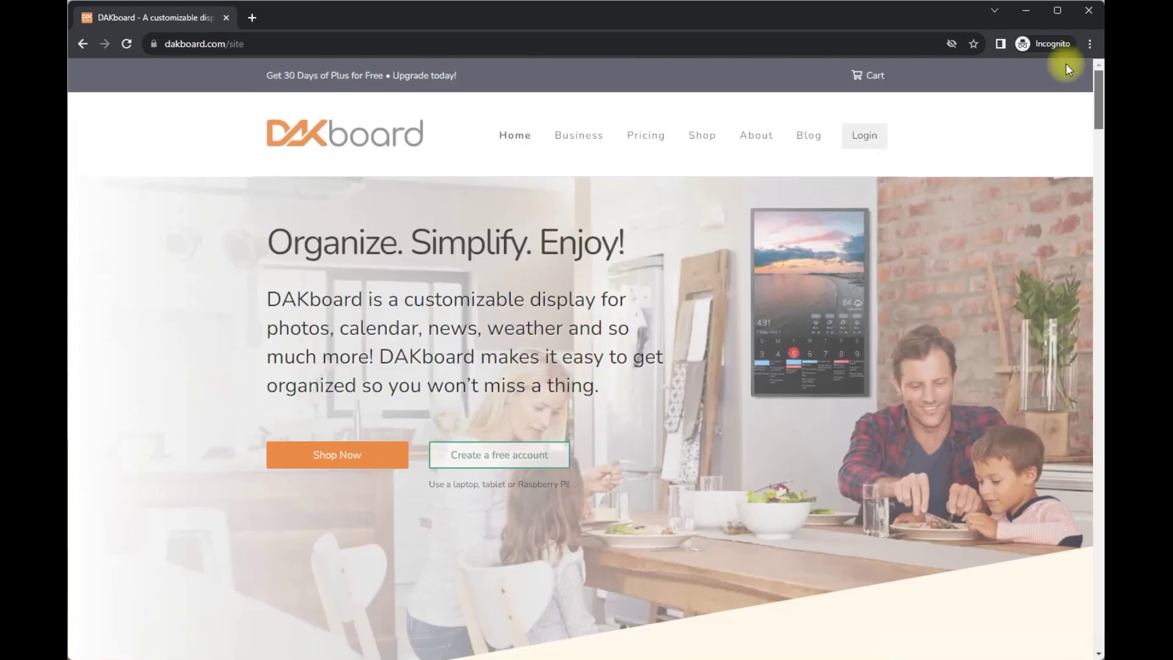
left_click(644, 135)
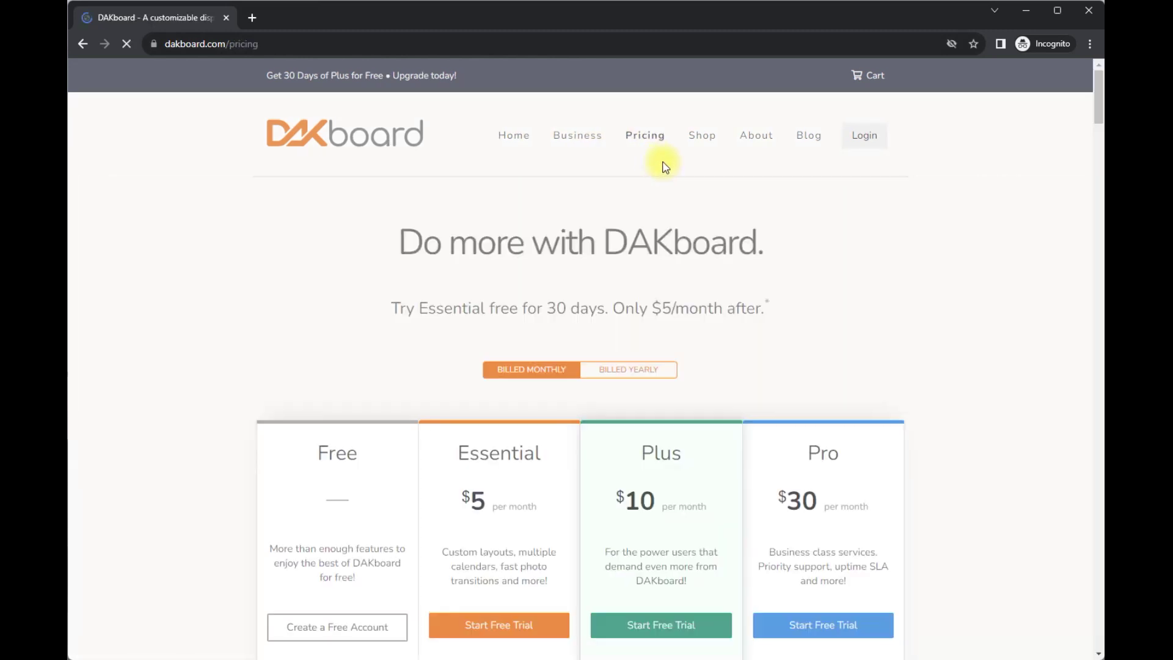
Step: View the plan prices billed yearly, then switch back to monthly billing
scroll(727, 369, "down", 1)
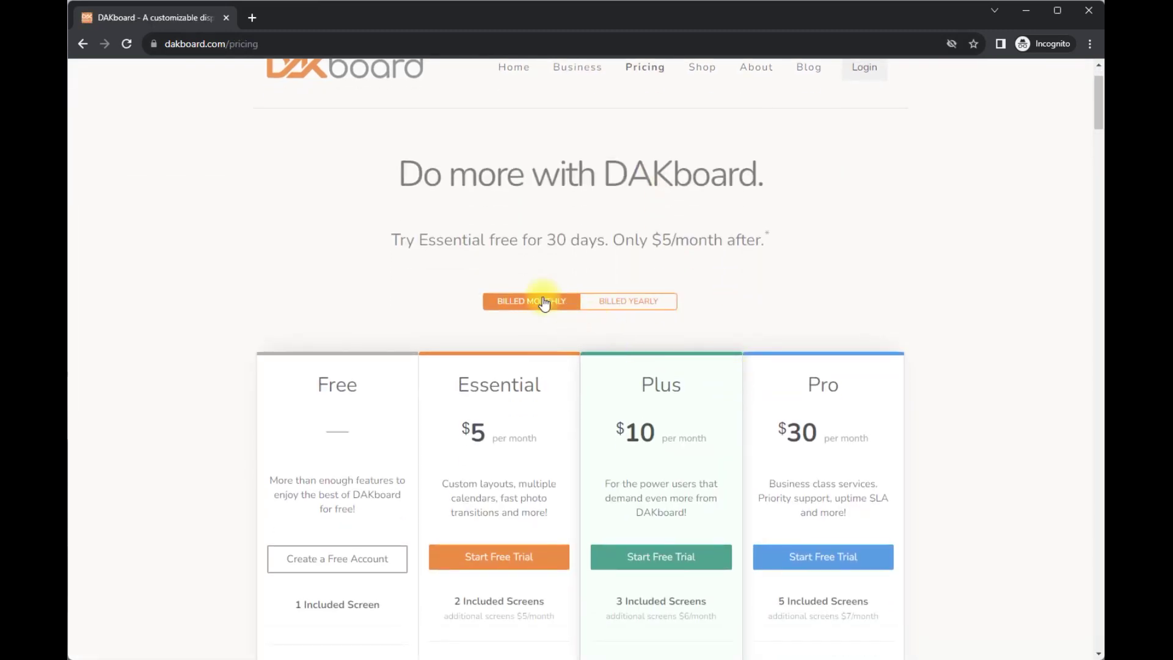
left_click(605, 299)
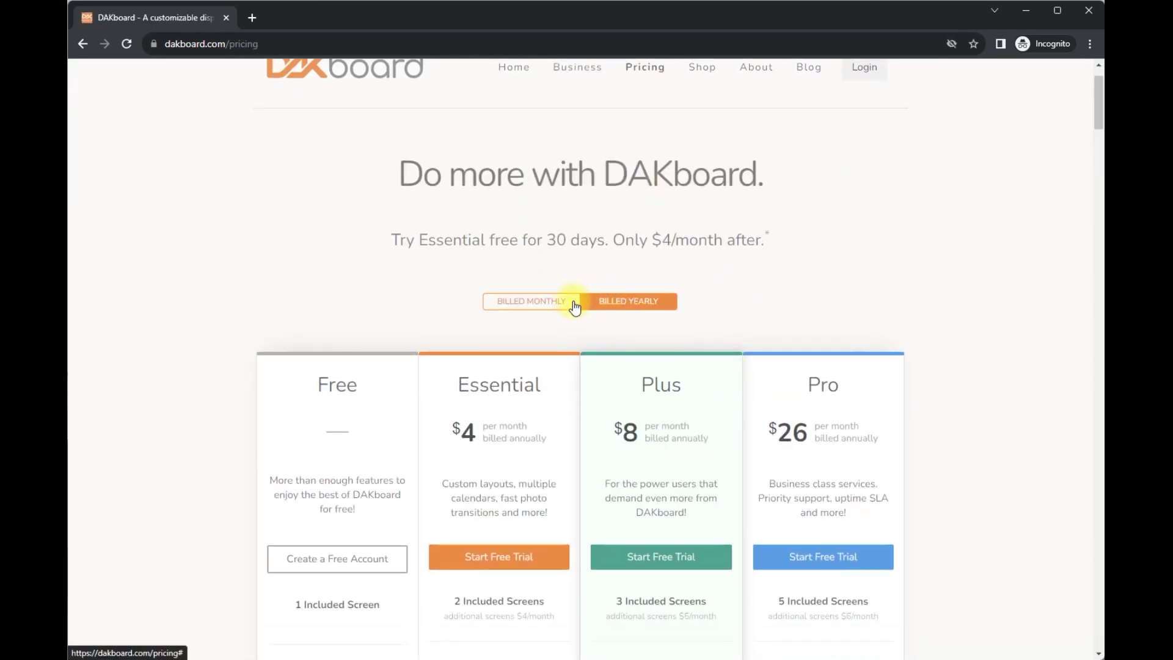
left_click(513, 312)
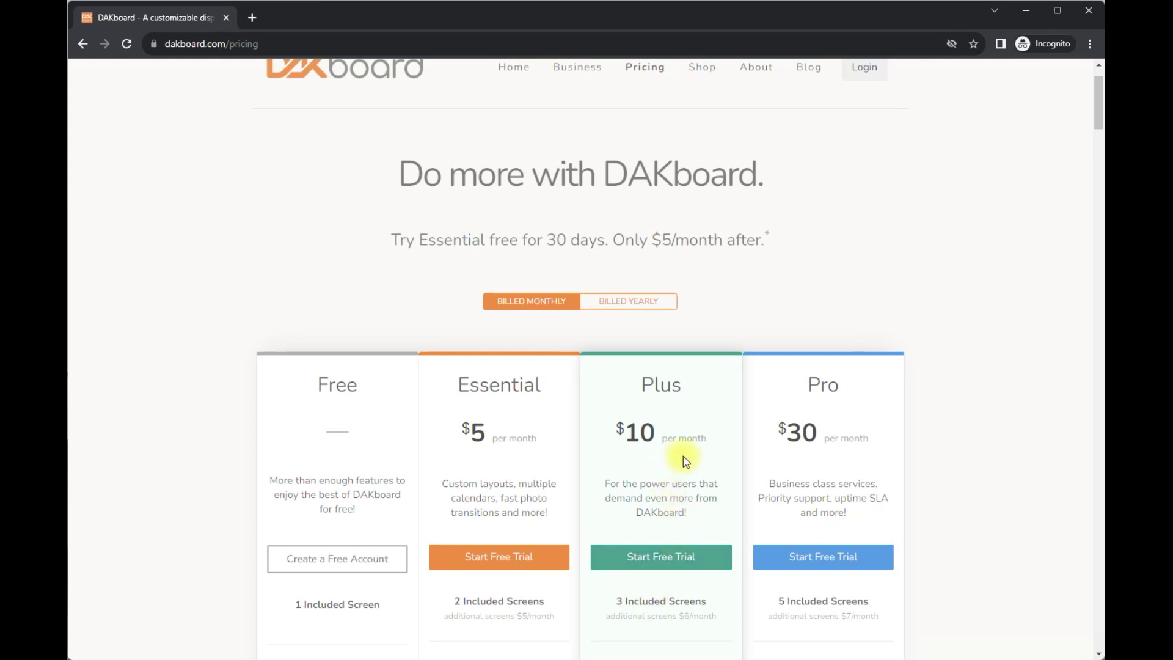
Step: Expand the Compare plans table to show per-plan limits like calendar refresh times
scroll(672, 471, "down", 5)
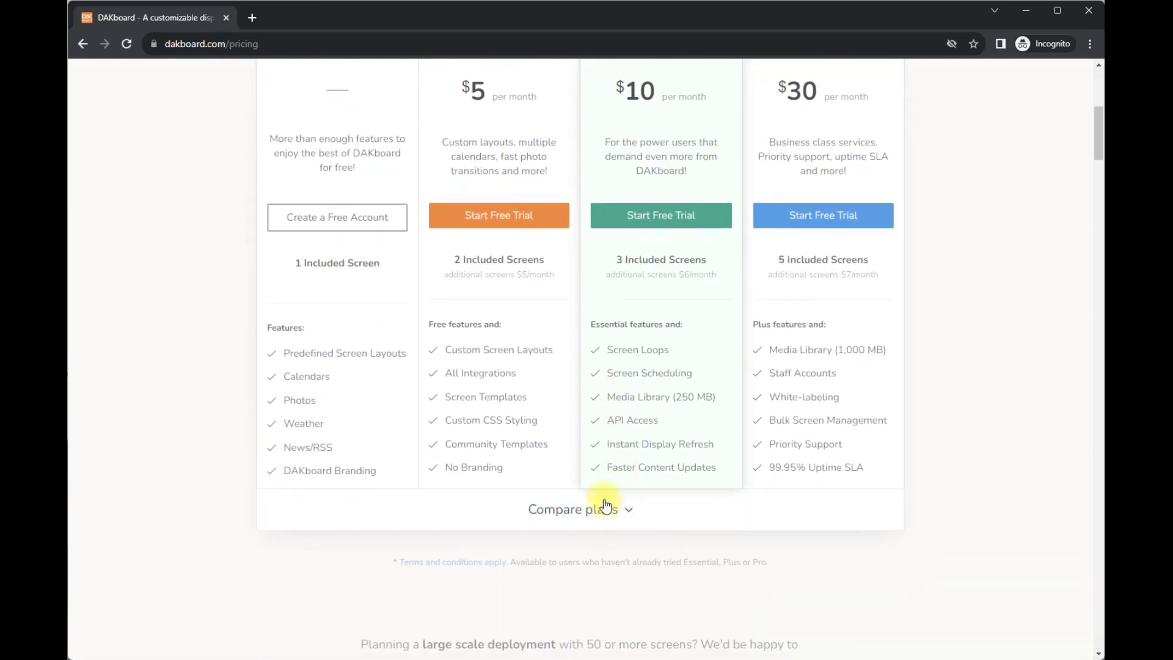
left_click(597, 513)
scroll(628, 561, "down", 5)
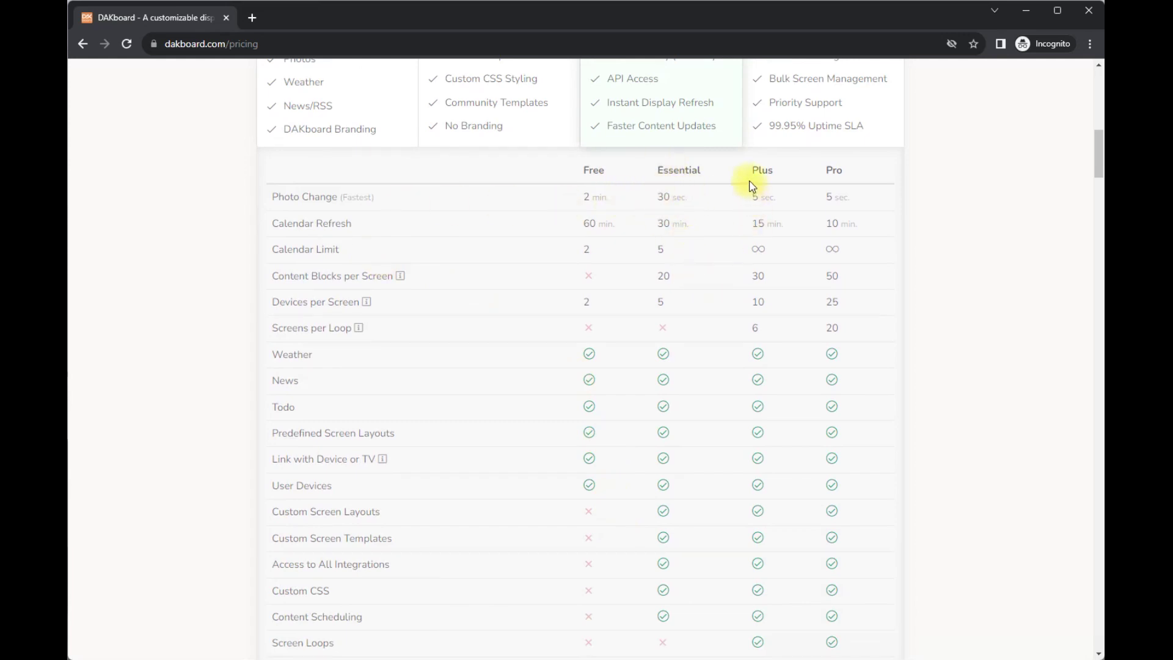
scroll(751, 275, "up", 1)
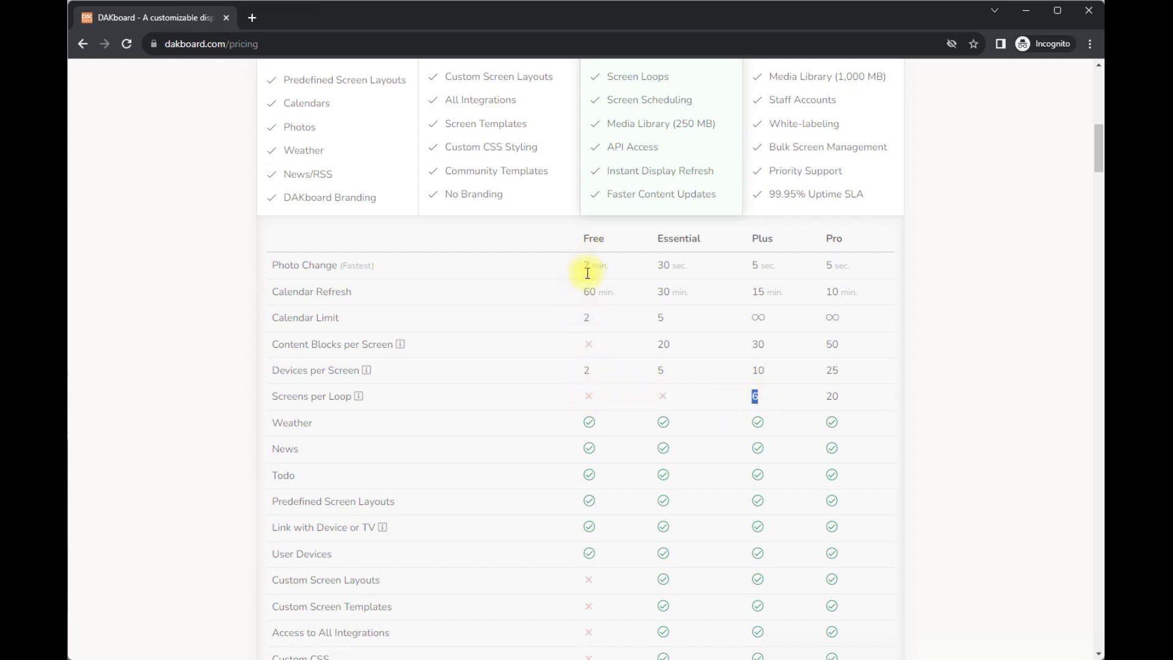
left_click_drag(580, 267, 586, 348)
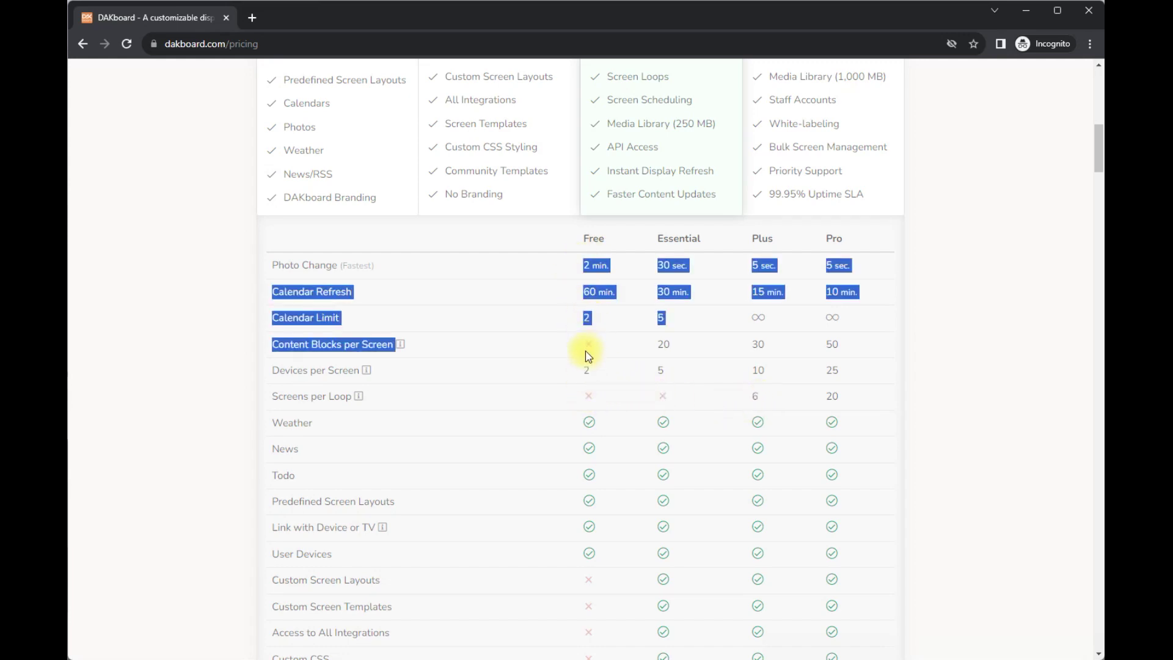
scroll(577, 469, "down", 1)
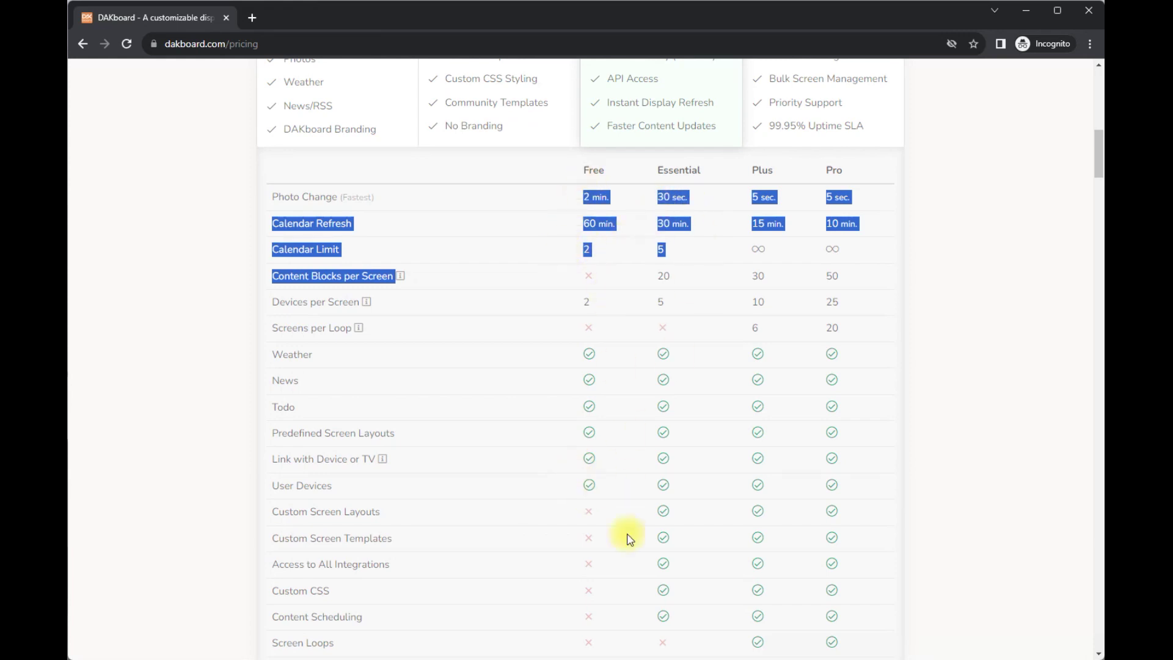
scroll(385, 558, "down", 3)
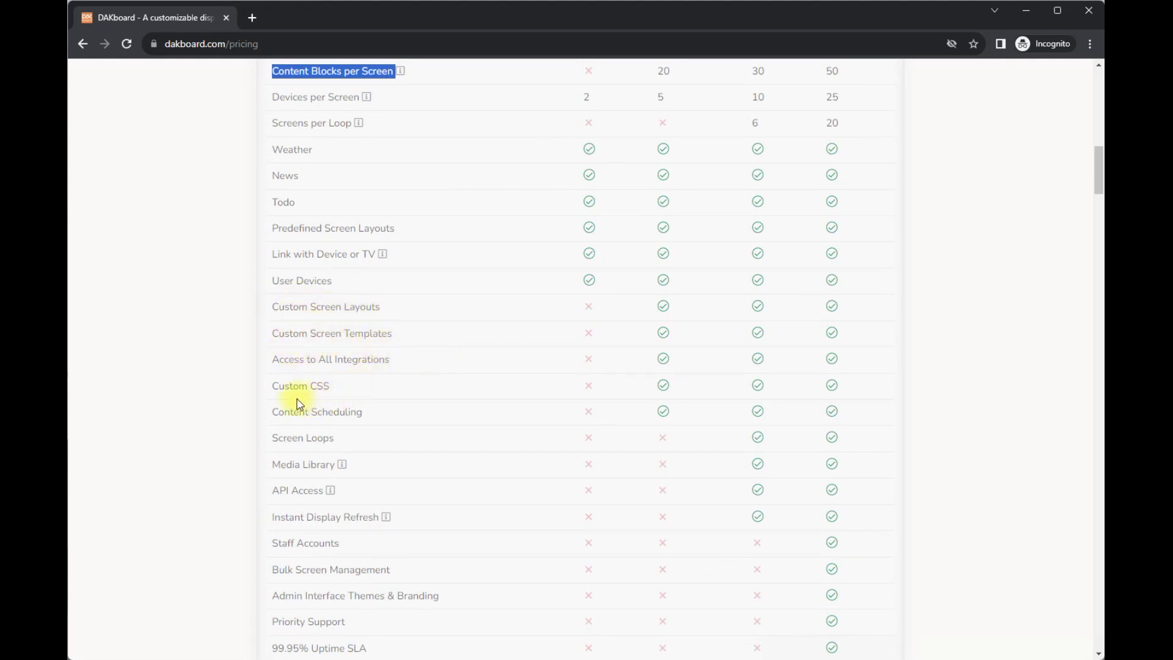
scroll(349, 476, "down", 3)
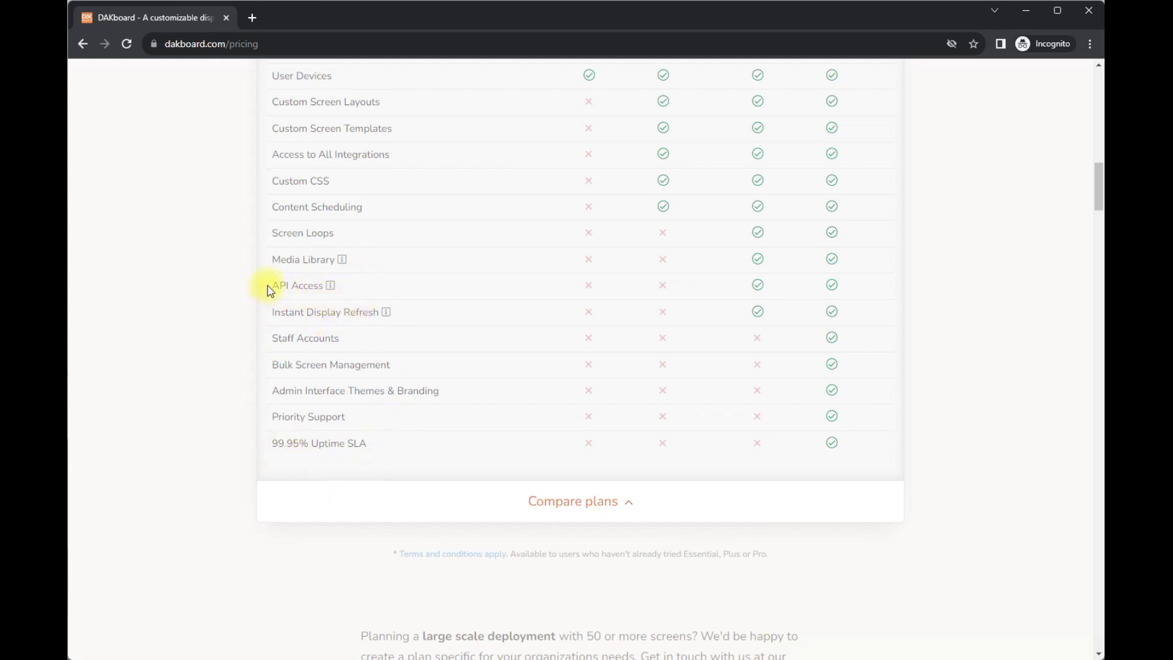
left_click_drag(270, 290, 325, 286)
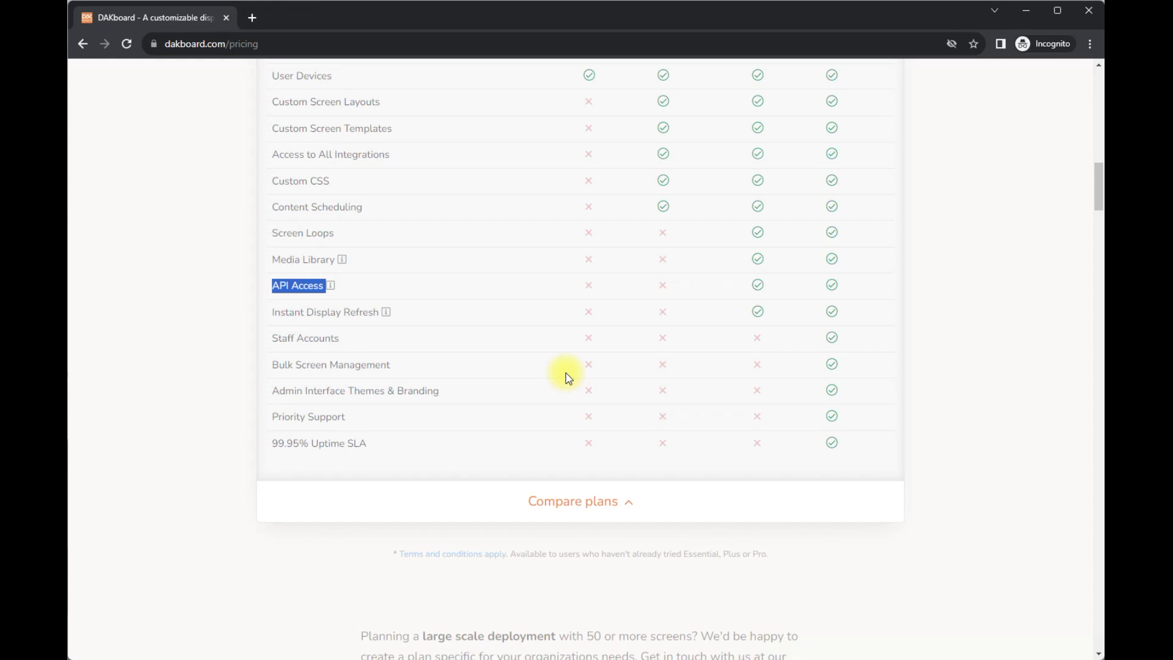
scroll(566, 372, "up", 8)
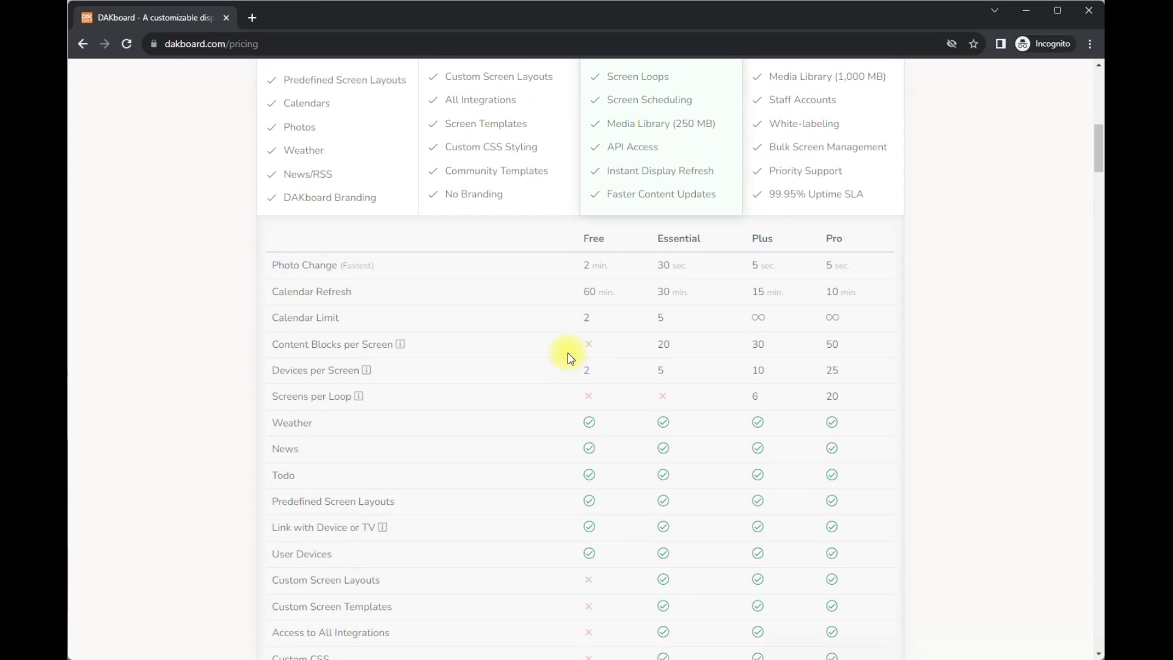
scroll(568, 358, "up", 10)
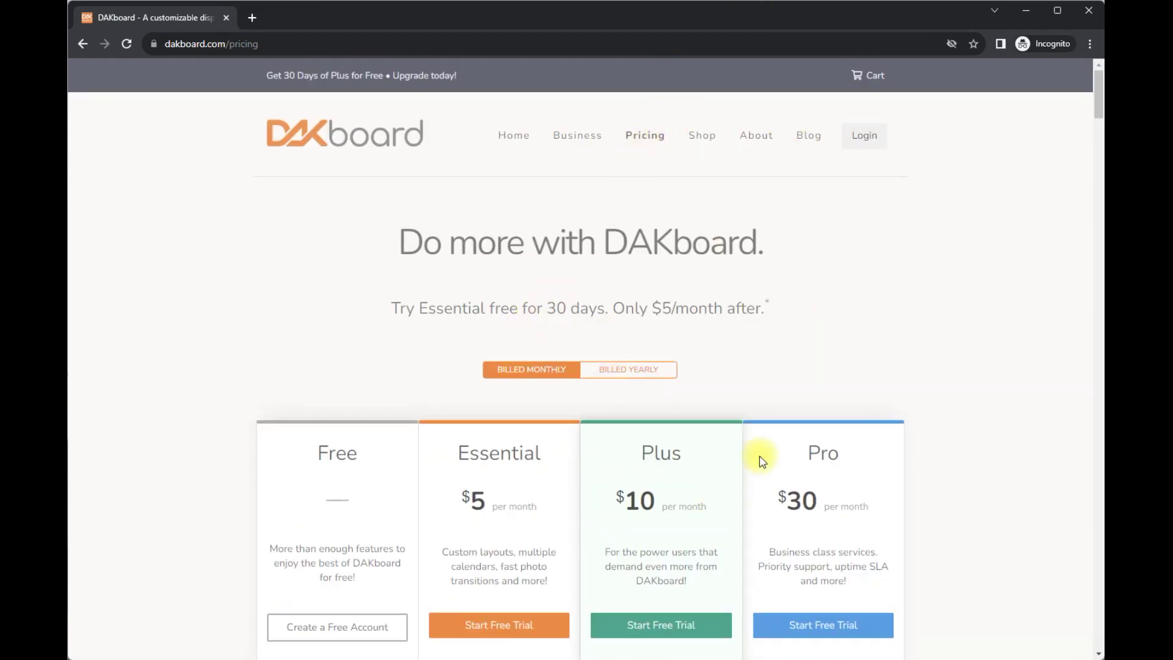
Step: Highlight the Pro plan's description and scroll through the pricing table
scroll(589, 398, "down", 2)
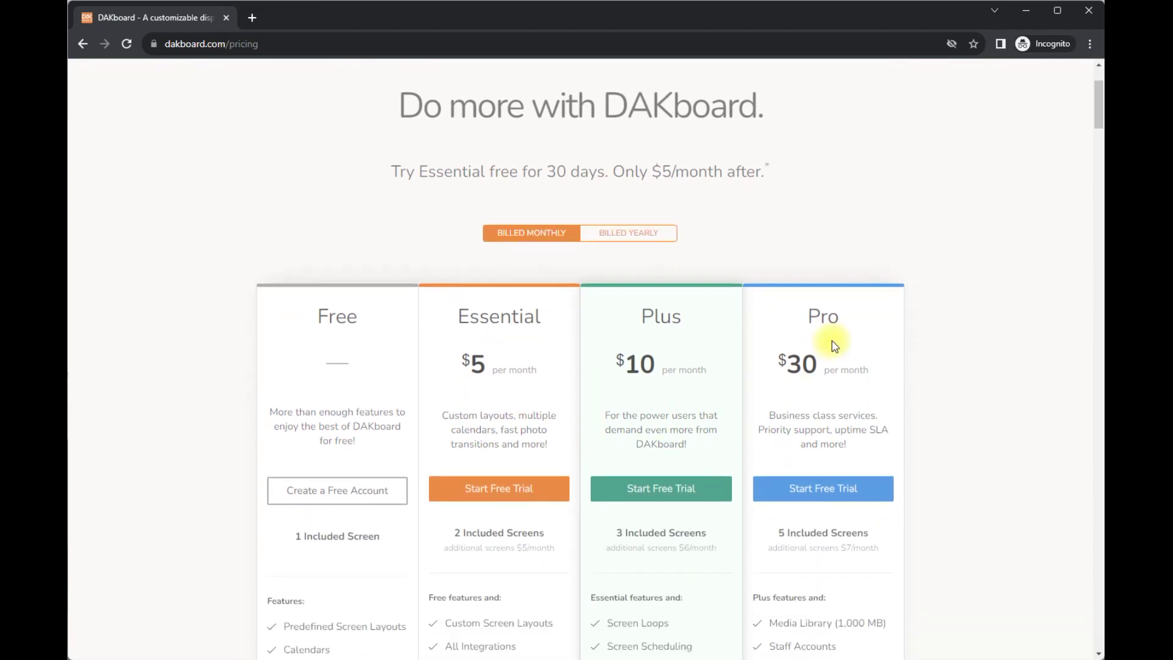
triple_click(771, 423)
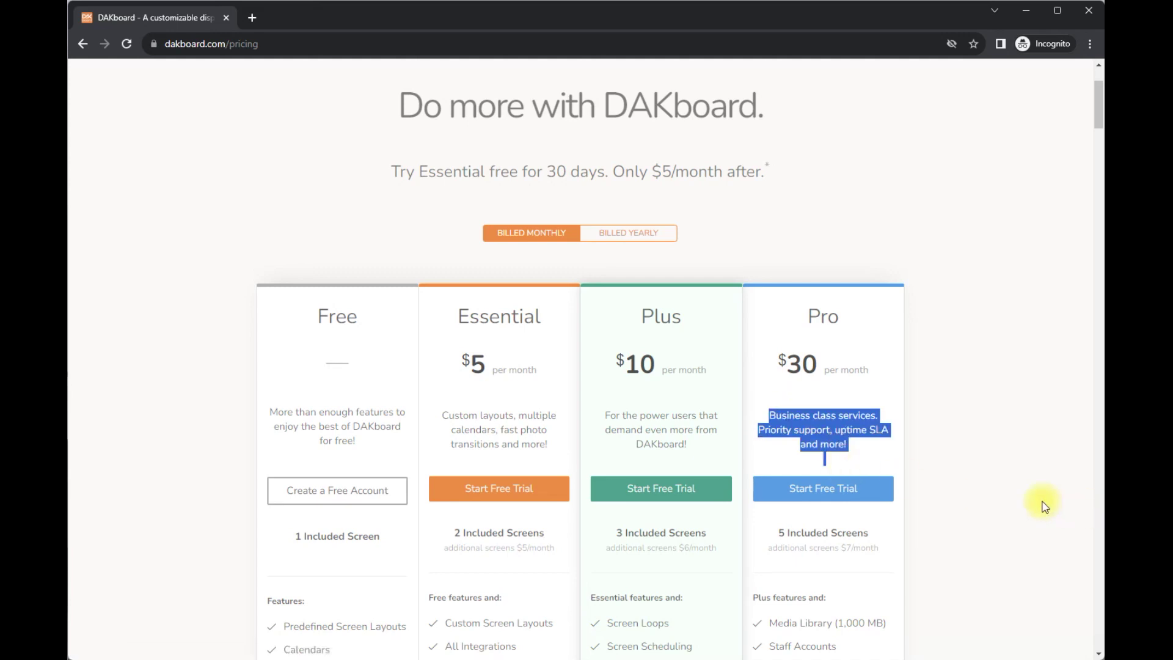
scroll(1033, 489, "down", 5)
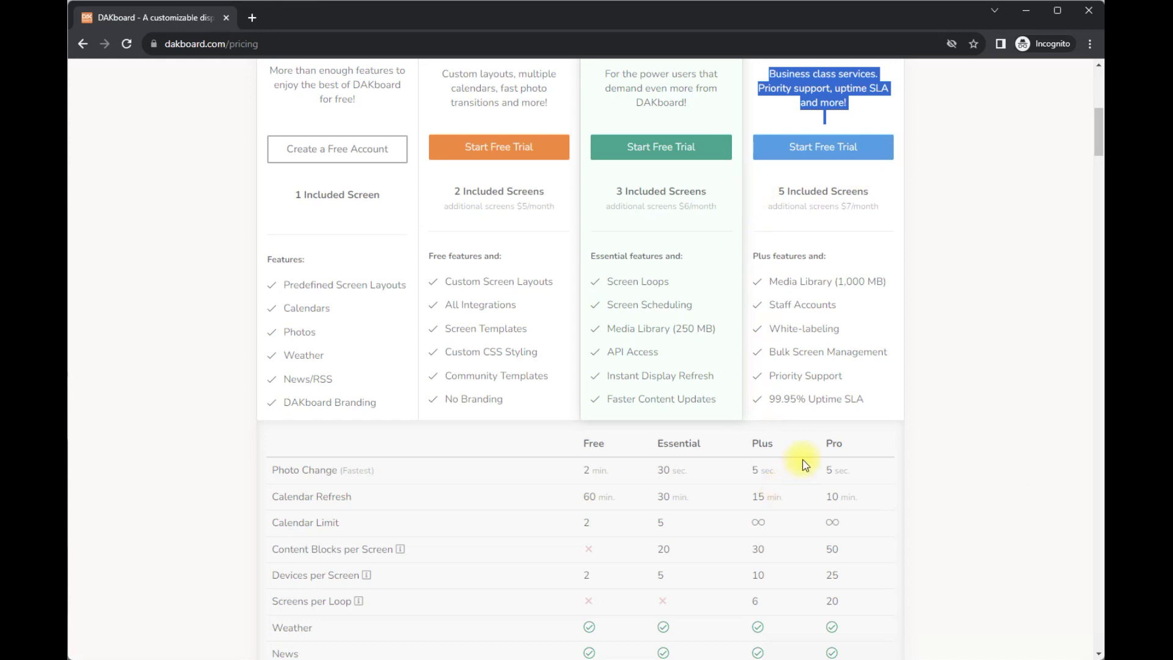
scroll(801, 461, "down", 4)
scroll(882, 398, "down", 6)
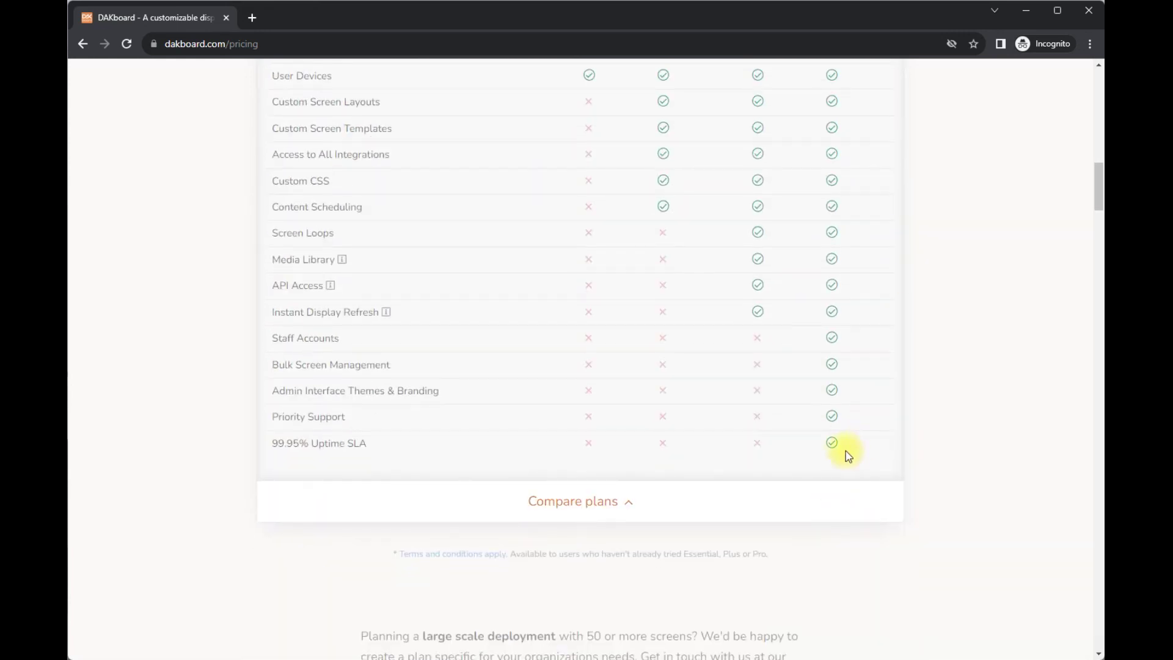
scroll(801, 398, "up", 2)
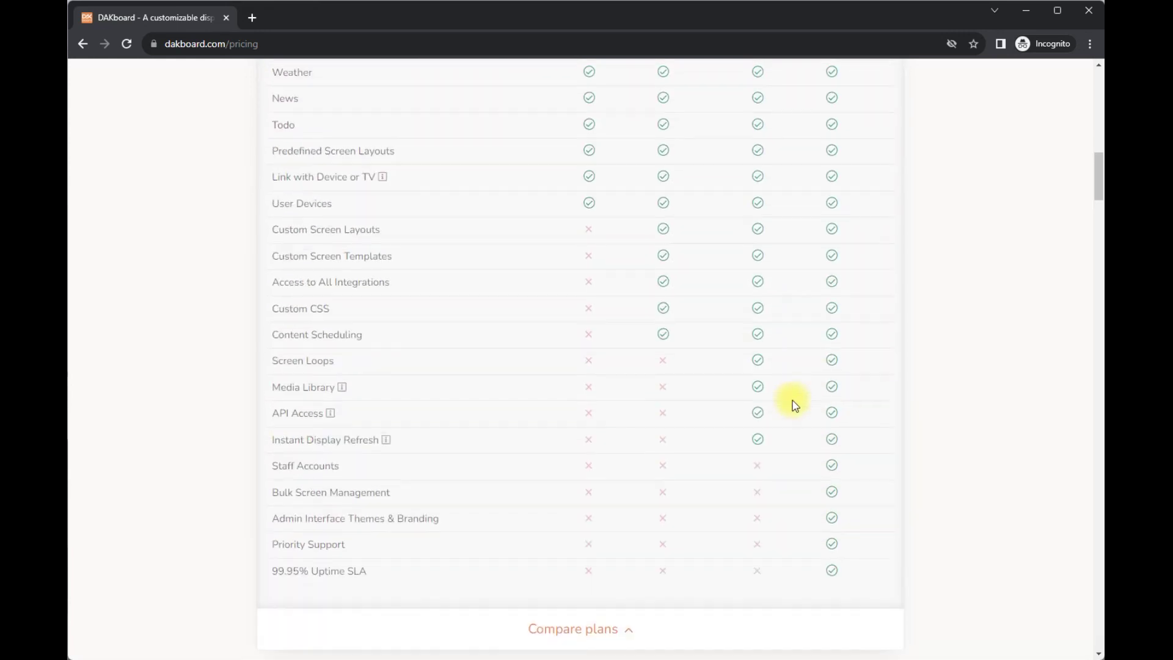
scroll(819, 398, "up", 1)
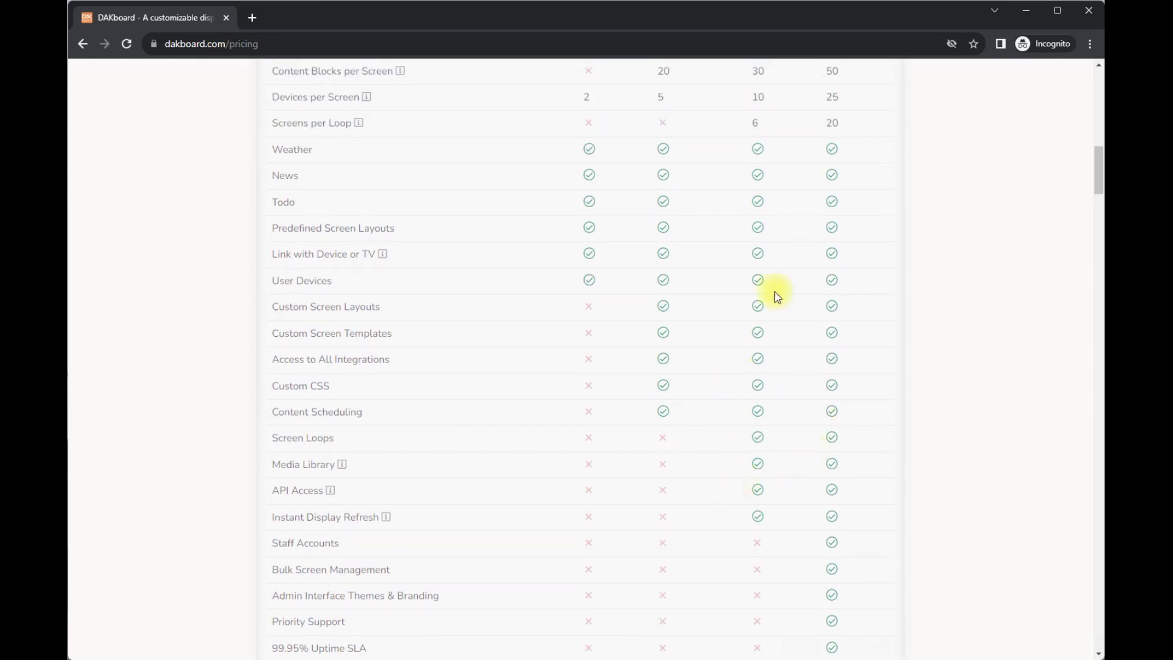
scroll(899, 544, "up", 9)
scroll(808, 541, "up", 5)
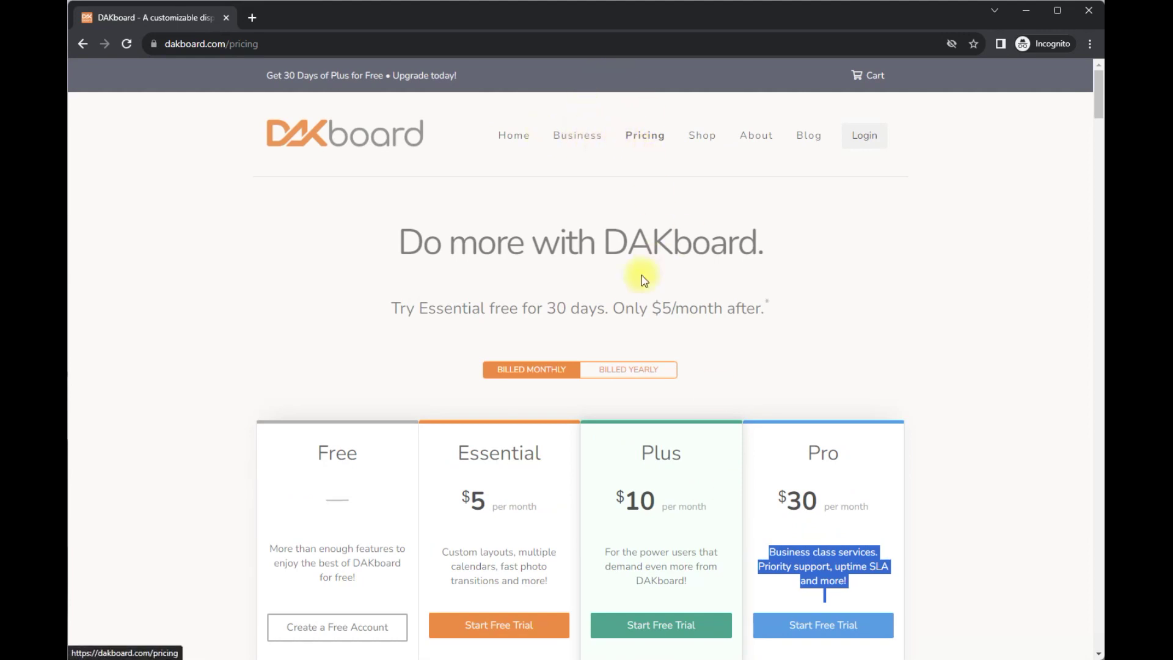
Step: Show the yearly plan prices, then switch back to monthly billing
left_click(621, 374)
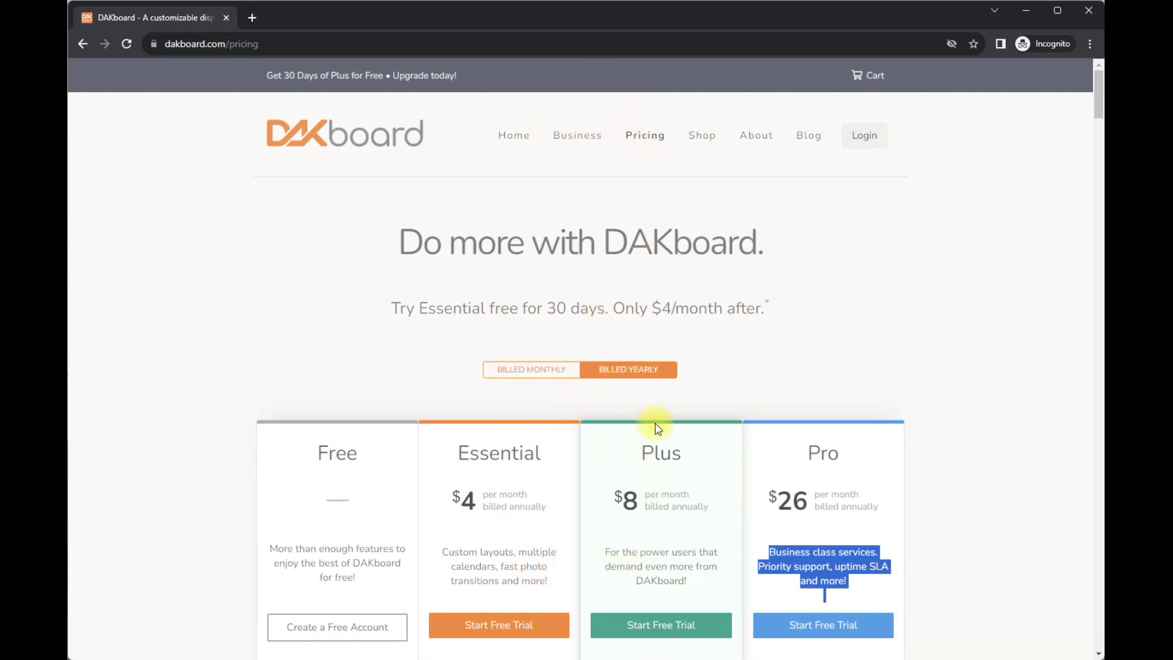
left_click(532, 369)
scroll(641, 432, "down", 2)
scroll(641, 432, "down", 2)
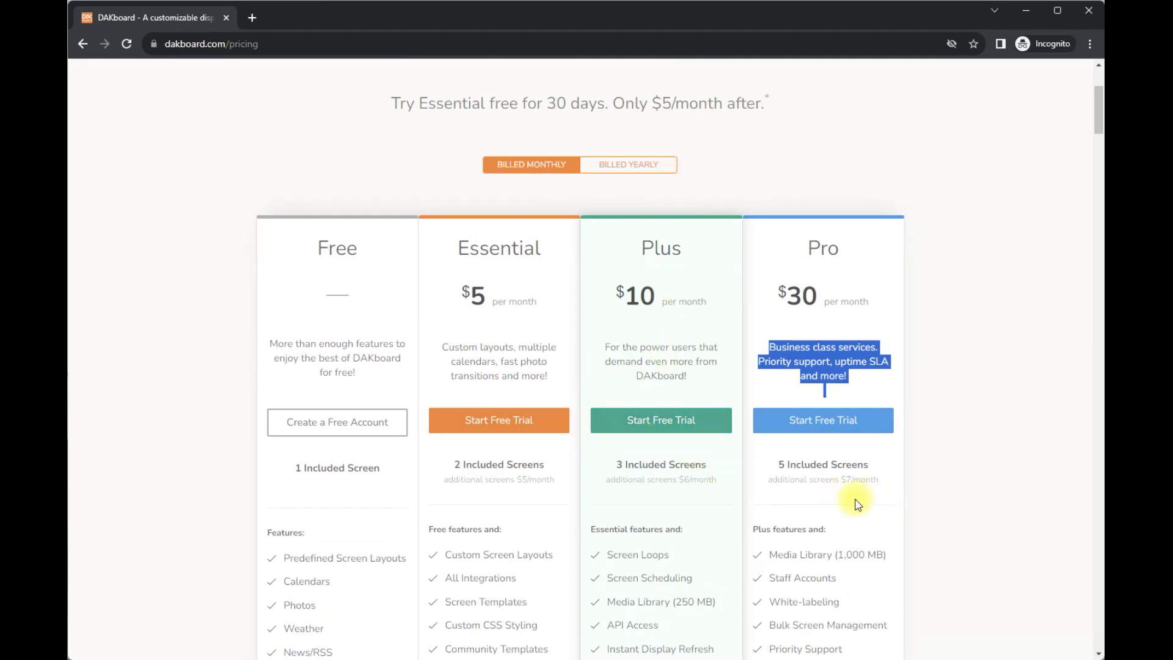
Step: Highlight the Essential free trial tagline, then open the Login dialog
left_click_drag(407, 104, 771, 105)
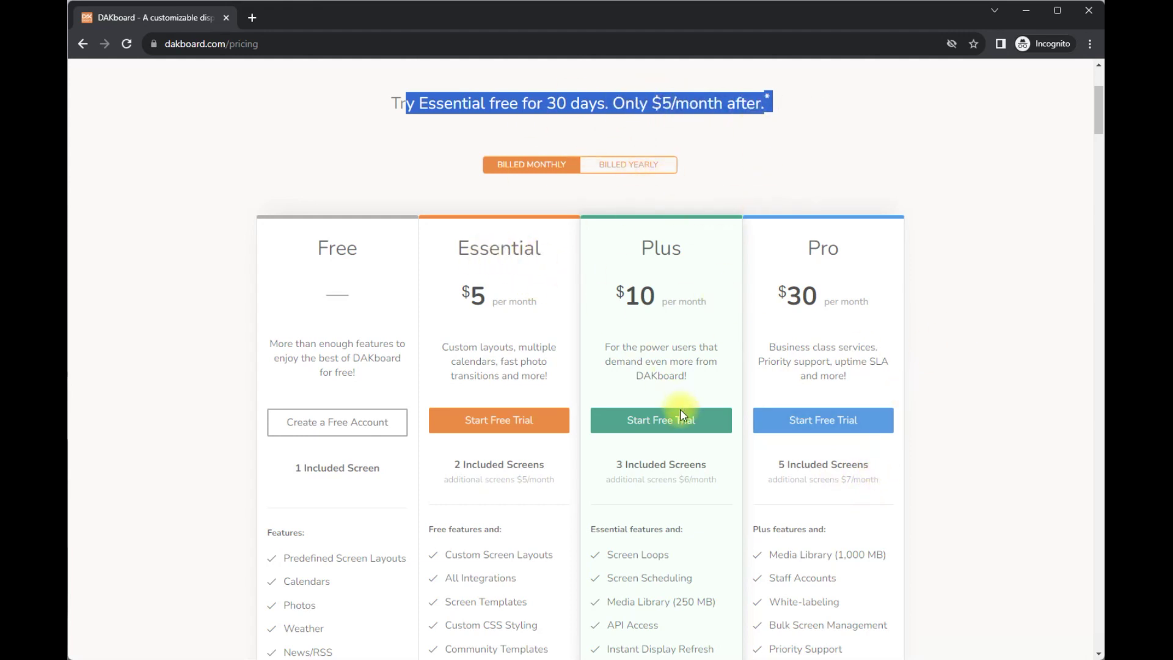
scroll(680, 409, "up", 3)
left_click(873, 138)
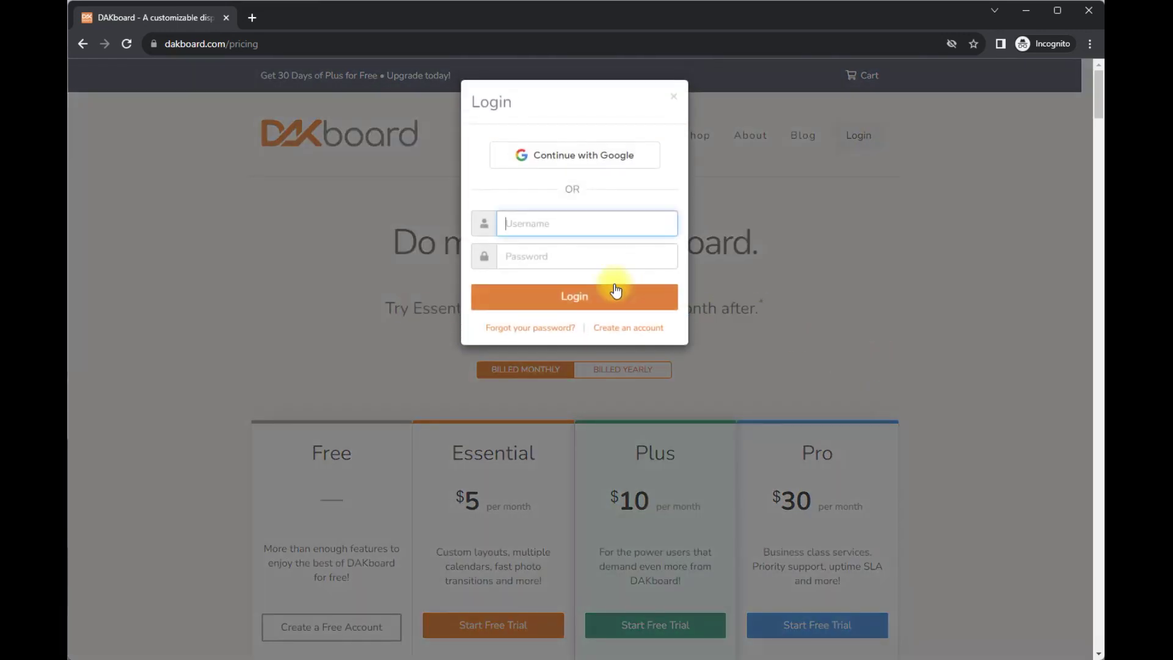
Step: Continue with Google to sign in and reach the Screens list of four screens
left_click(634, 156)
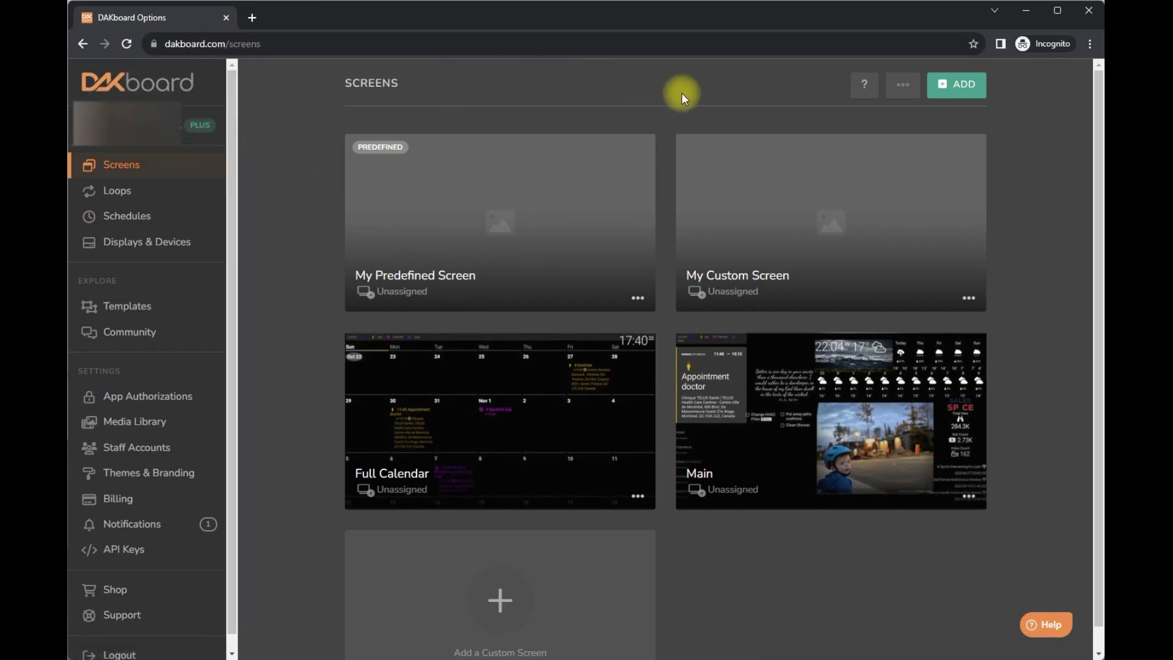
left_click_drag(355, 83, 516, 79)
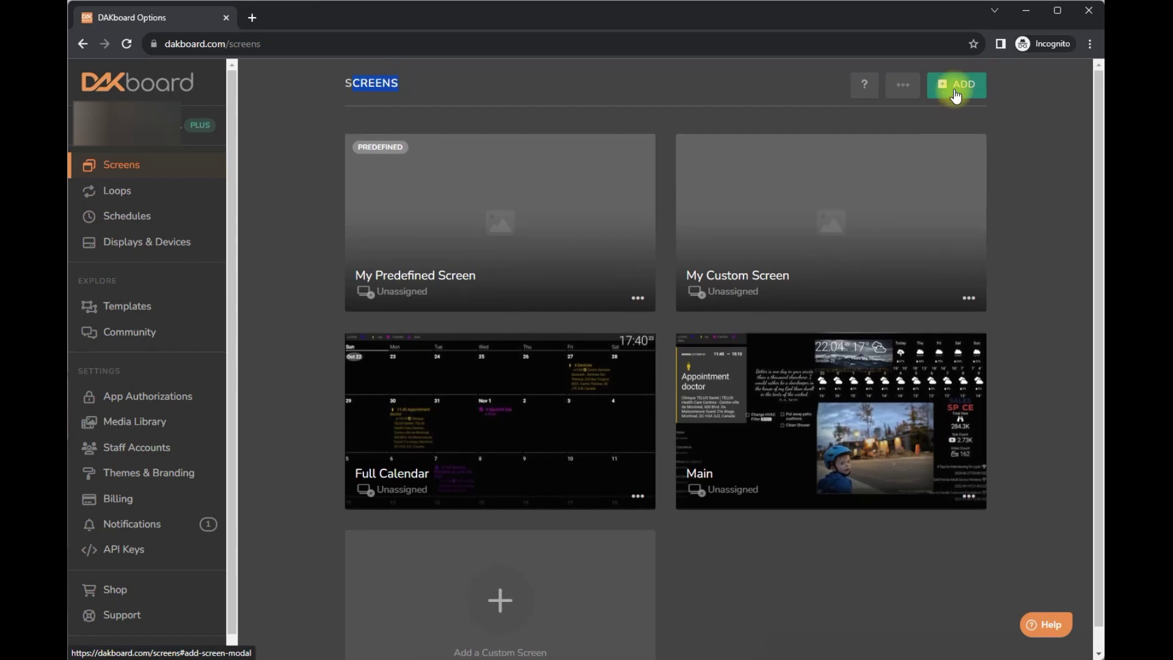
Step: Add a new custom screen named 'Test 3.0' through the Add Custom Screen dialog
left_click(966, 86)
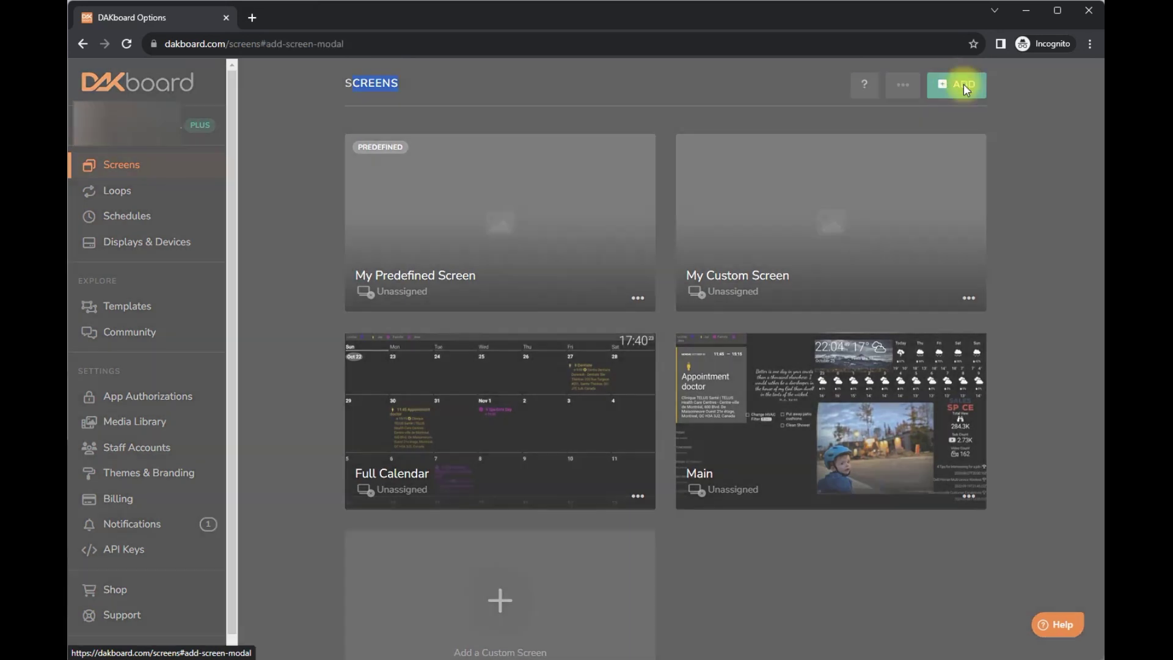
left_click(512, 351)
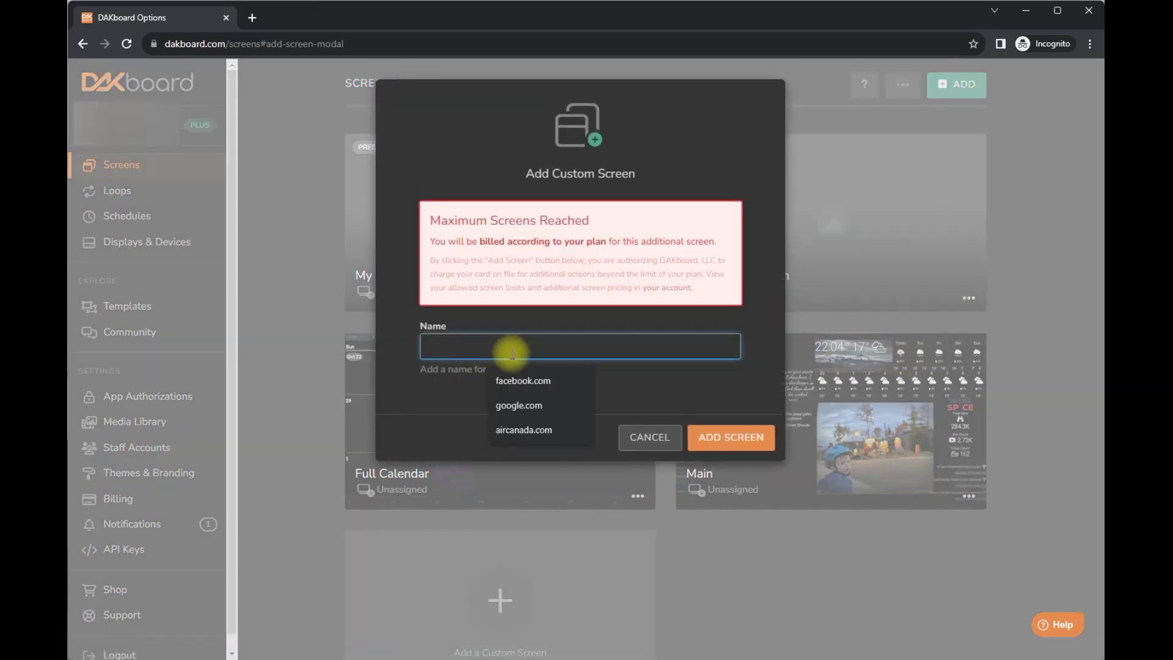
type("Test 3.0")
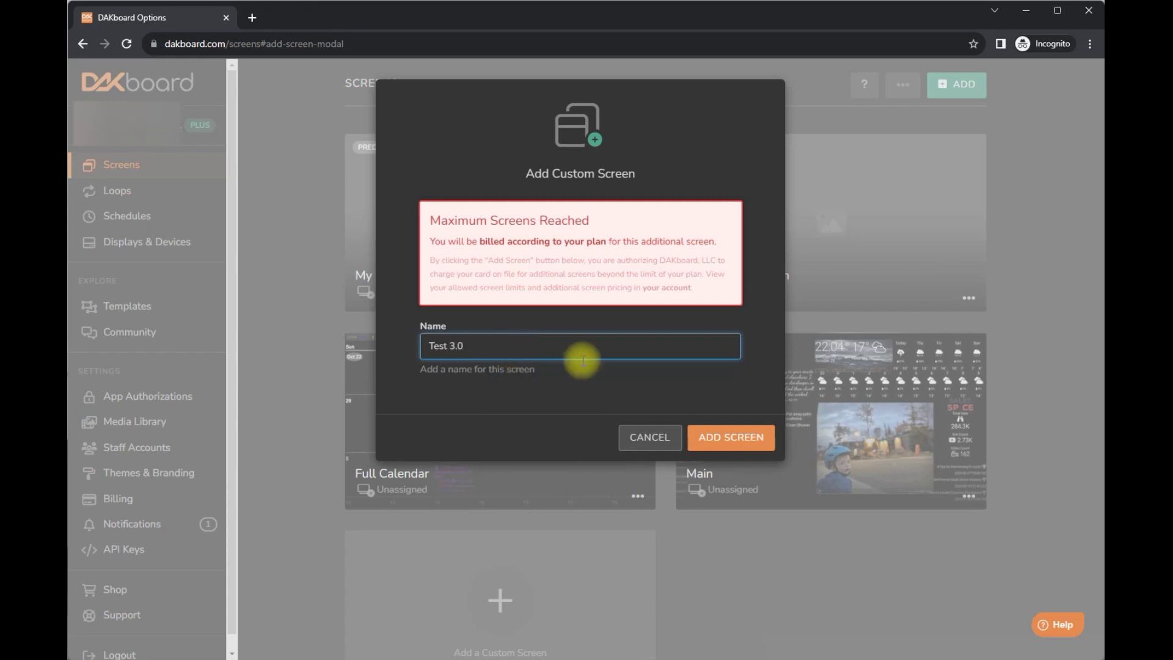
left_click(753, 437)
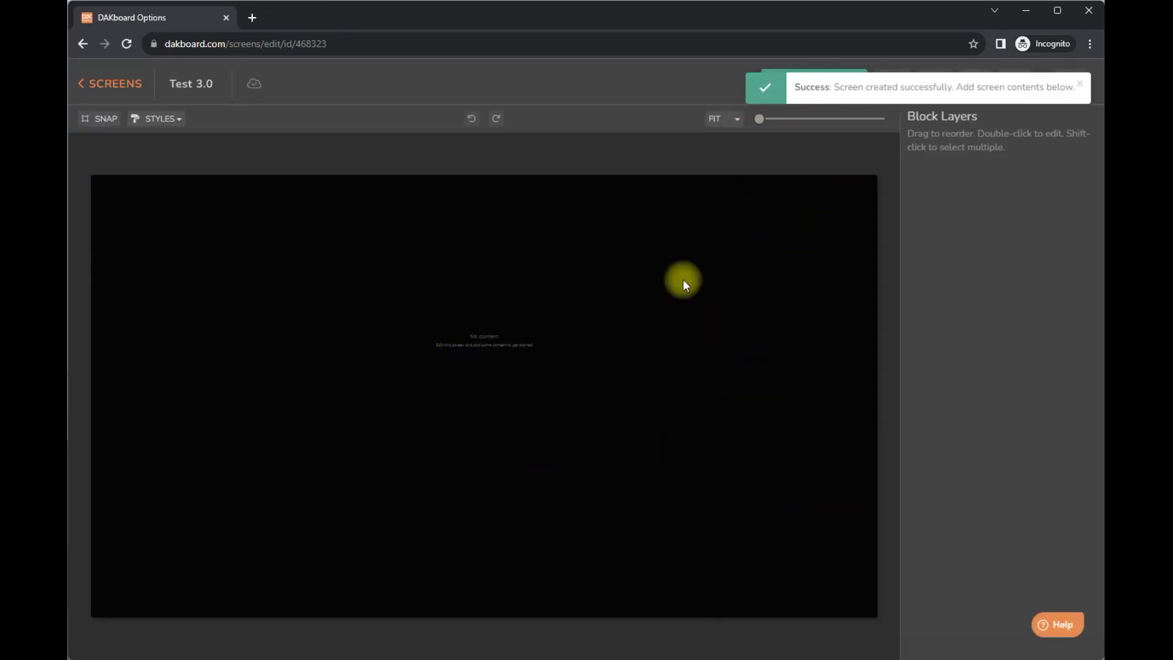
Step: Set the Test 3.0 background colour to red #be3434 in Styles and save it
left_click(173, 124)
left_click(157, 224)
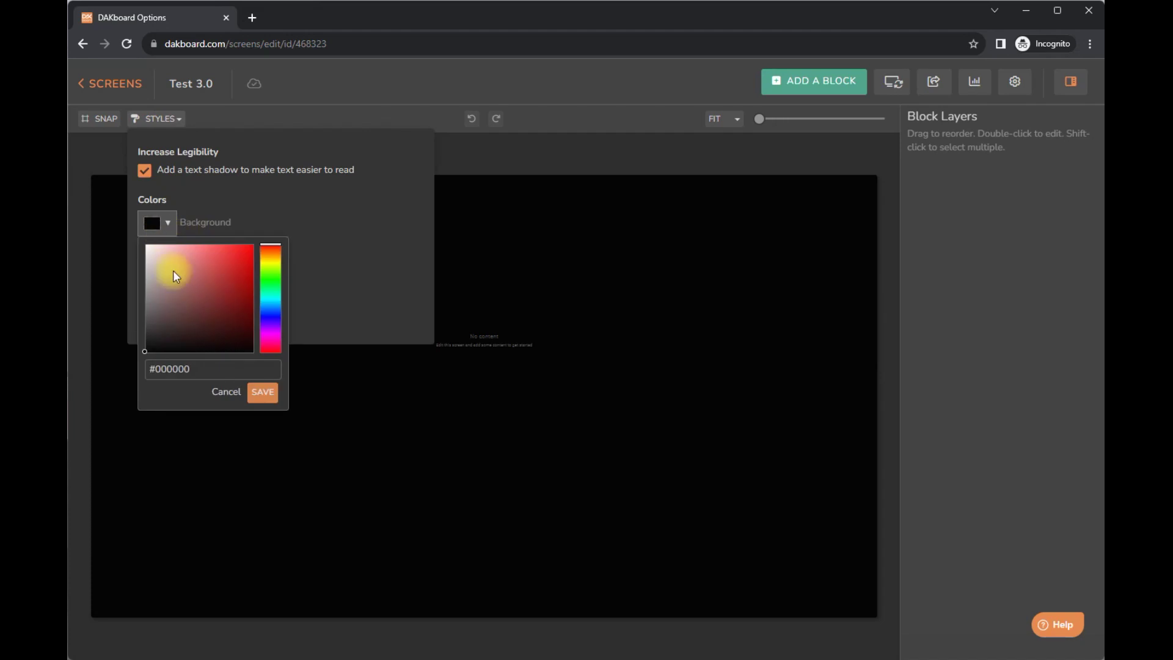
mouse_move(243, 322)
left_mouse_down()
mouse_move(273, 251)
mouse_move(285, 347)
mouse_move(225, 278)
left_mouse_up()
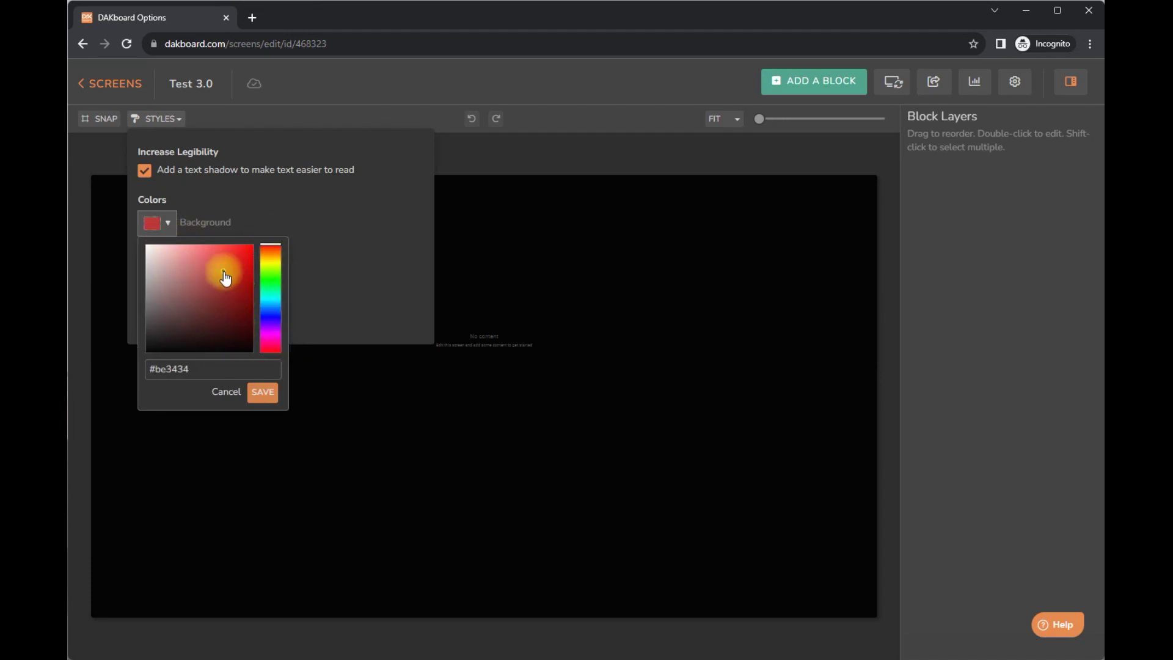
left_click(261, 394)
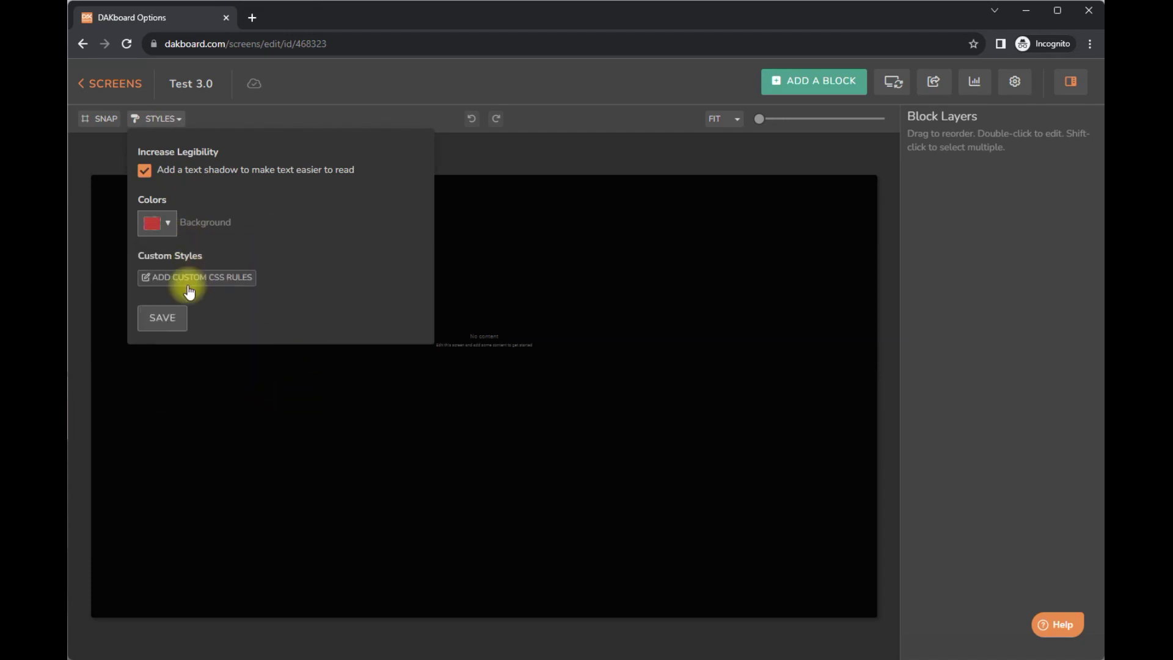
left_click(171, 321)
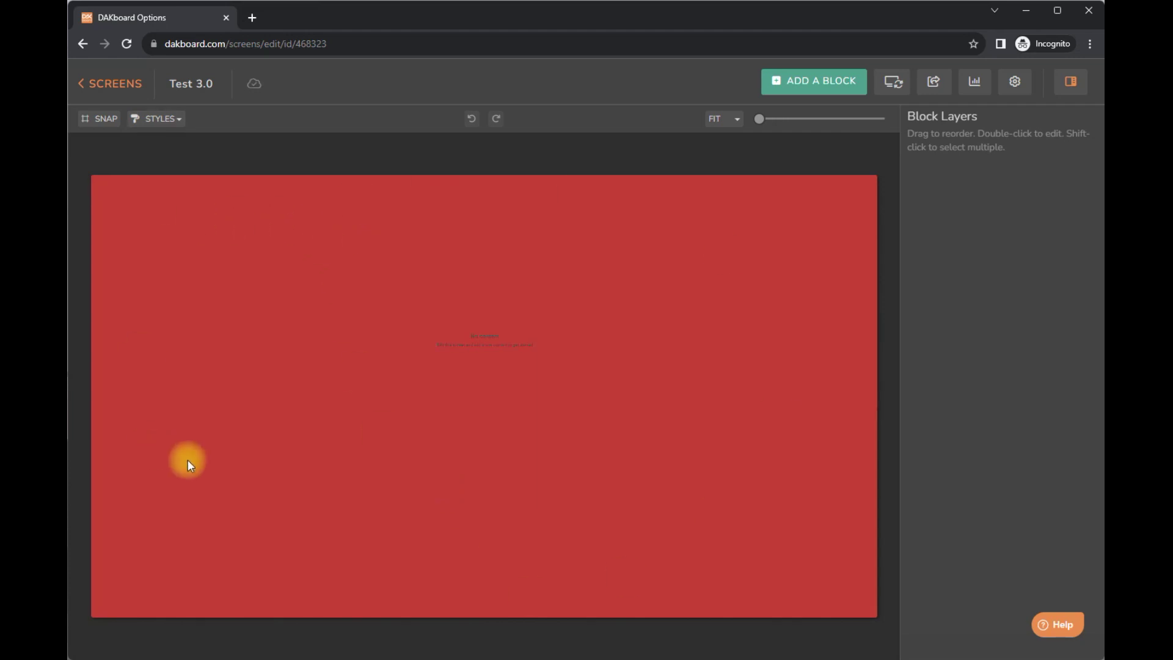
left_click_drag(759, 120, 662, 150)
left_click(1016, 81)
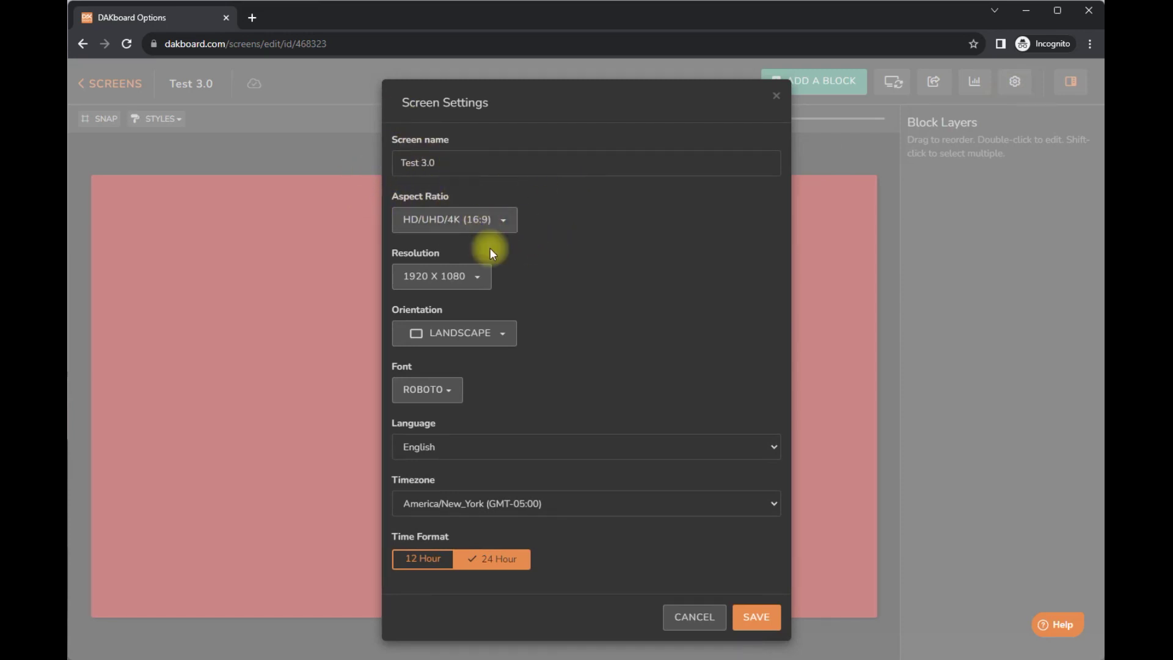
left_click(454, 390)
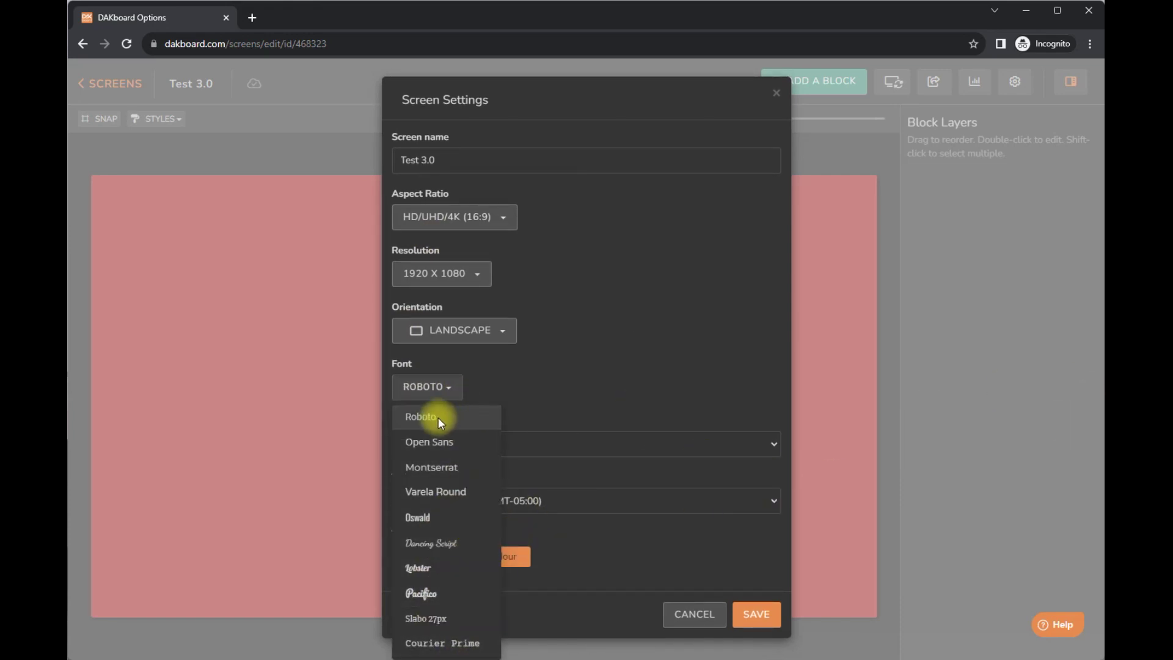
left_click(507, 474)
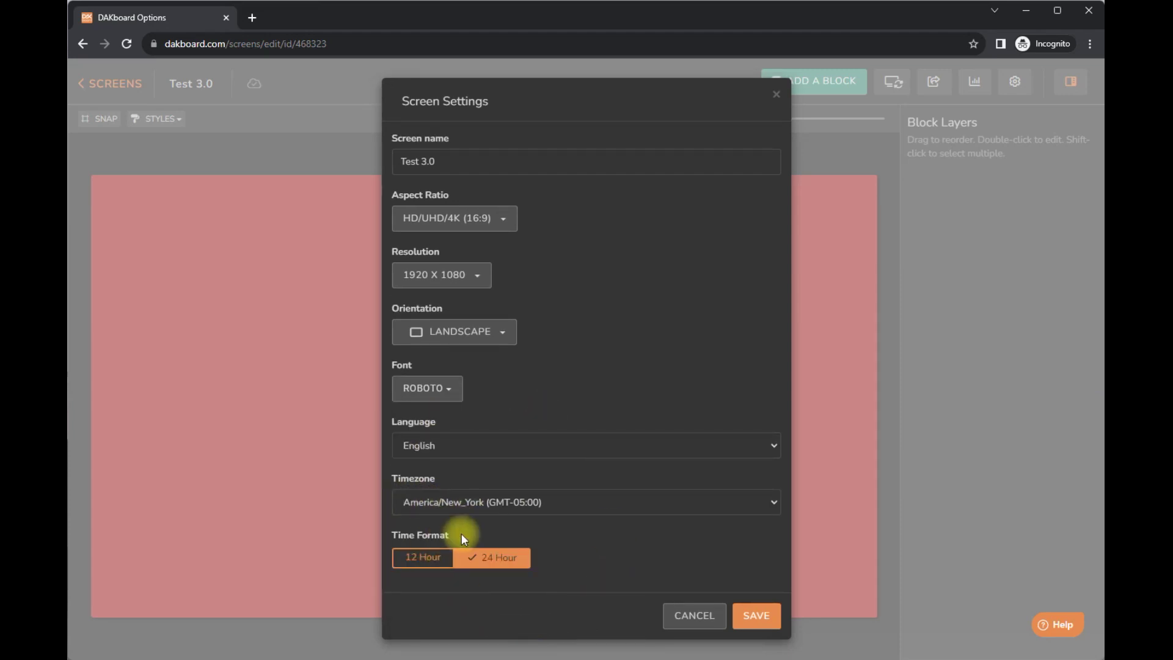
left_click(693, 618)
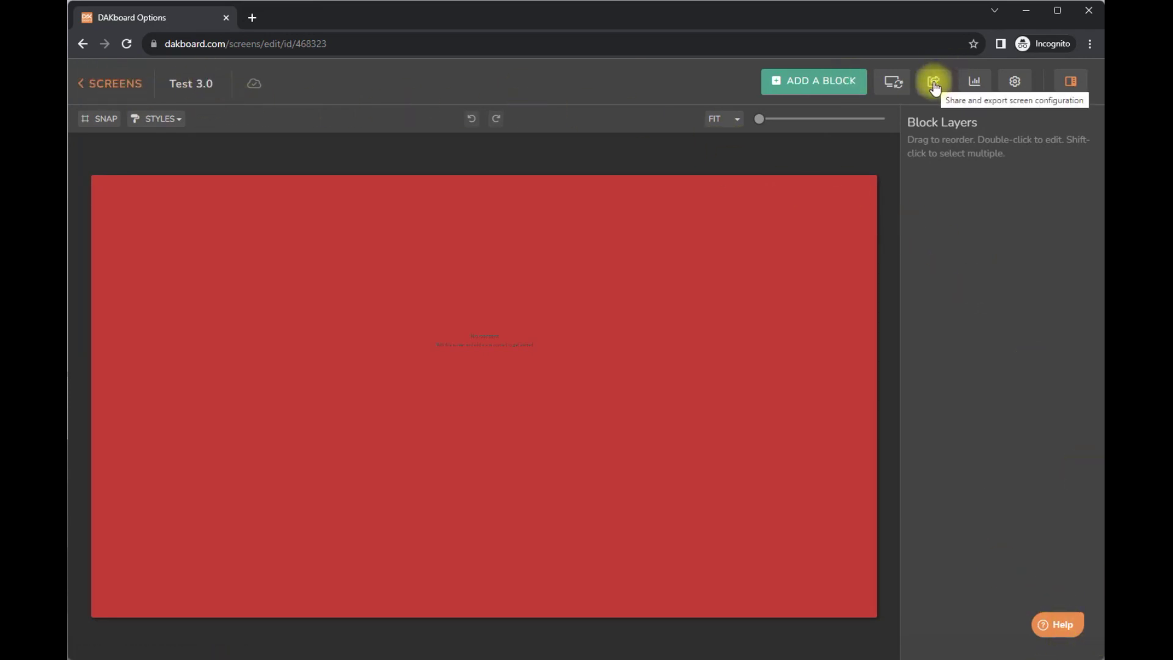
Step: Open Add a Block and browse Linked Blocks, then the Calendars category
left_click(831, 83)
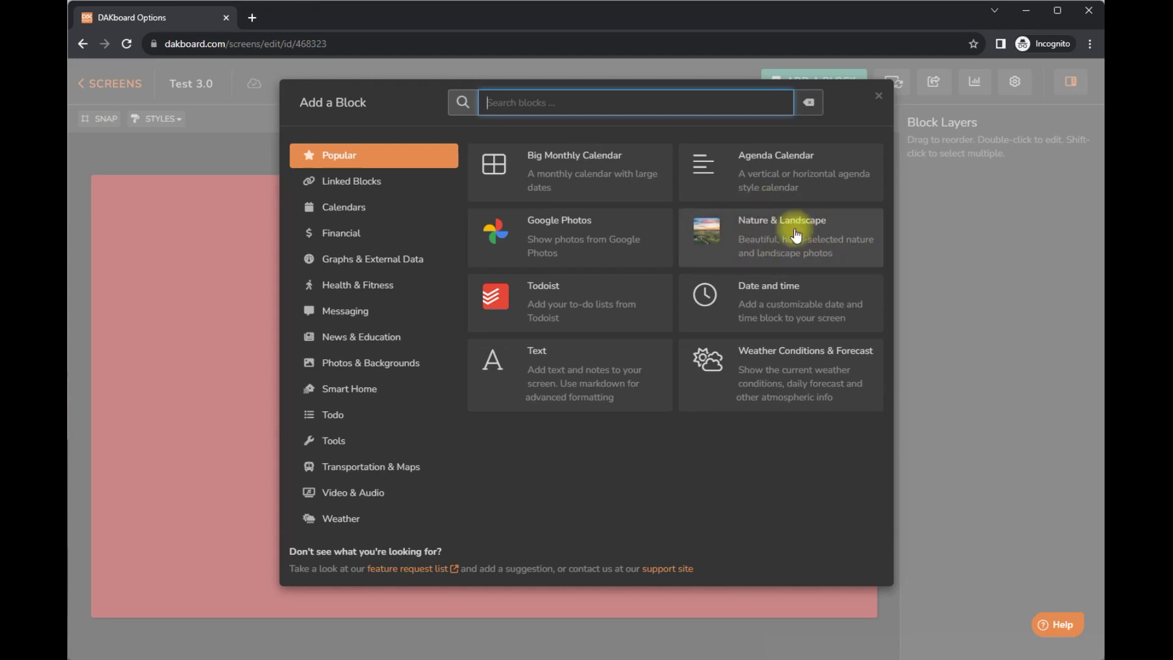
left_click(382, 187)
left_click(345, 214)
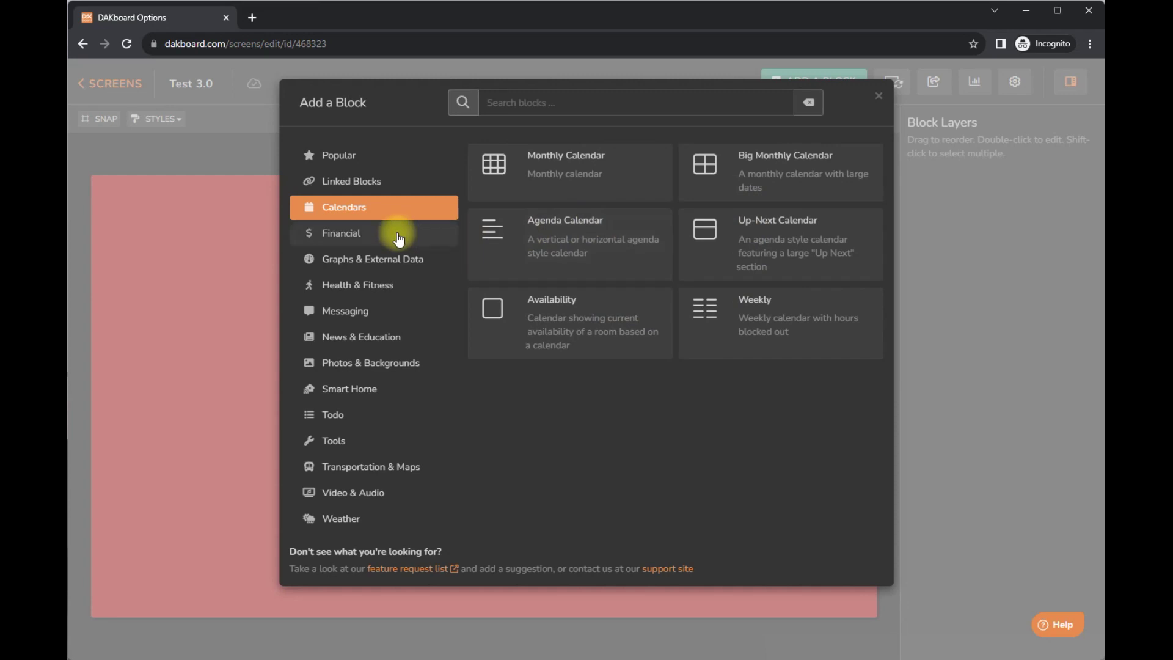
Step: Browse the Financial, Graphs & External Data, Health & Fitness, Messaging and News & Education blocks
left_click(375, 240)
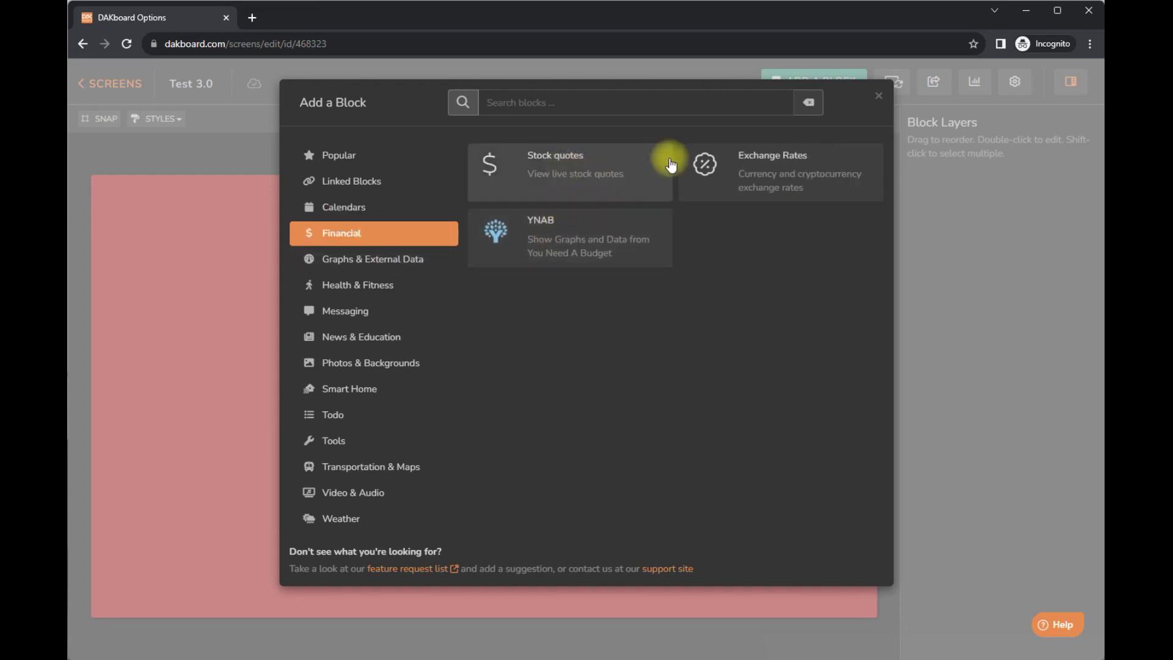
left_click(404, 260)
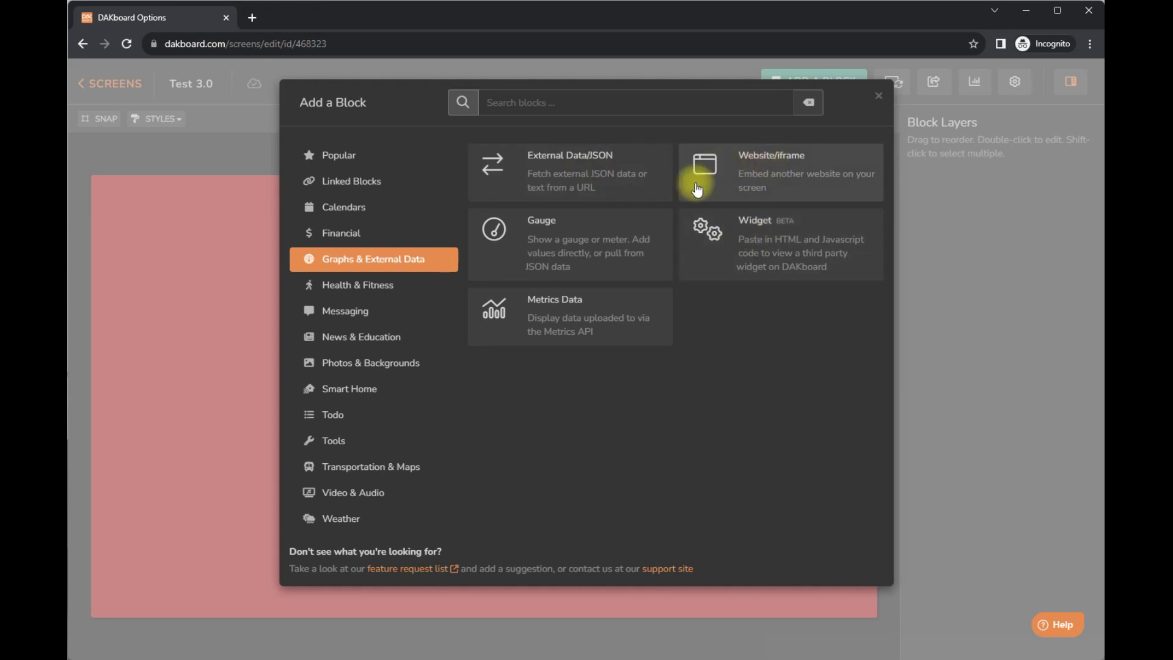
left_click(379, 287)
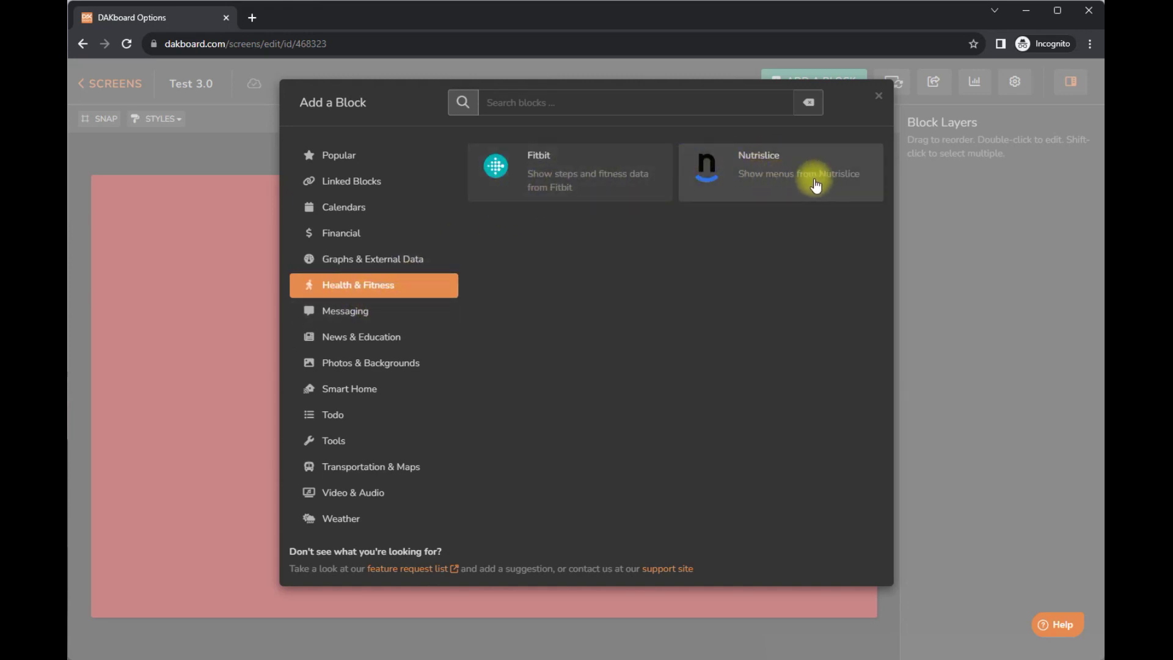
left_click(376, 313)
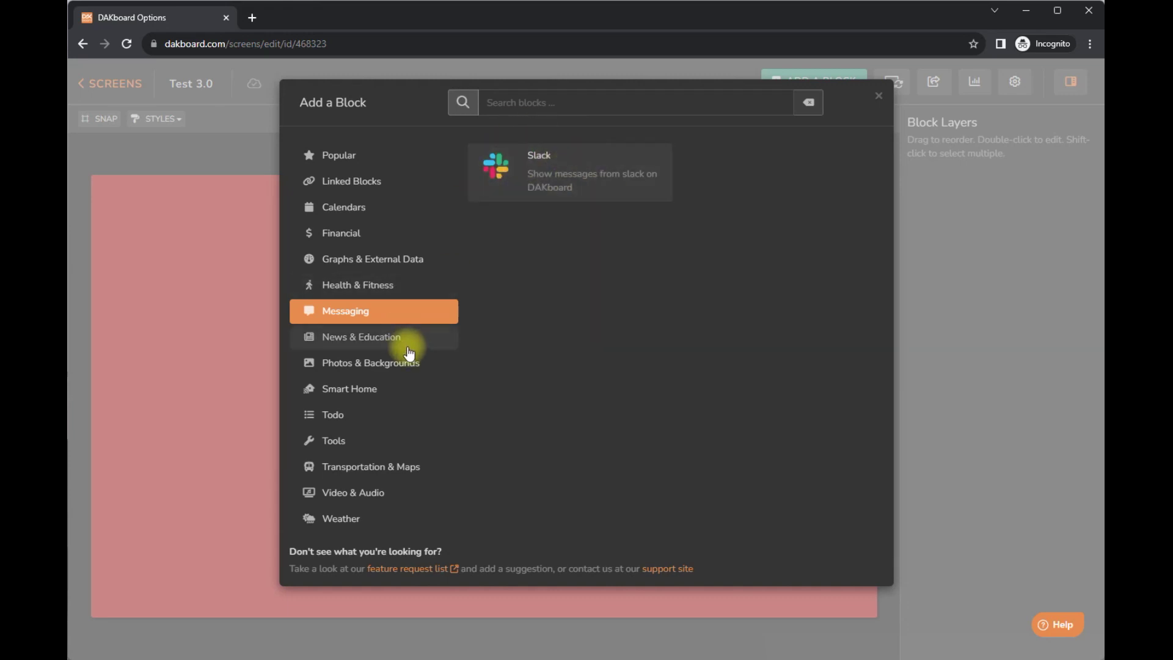
left_click(407, 344)
Step: Scroll through the Photos & Backgrounds blocks, then show the Smart Home category
left_click(403, 368)
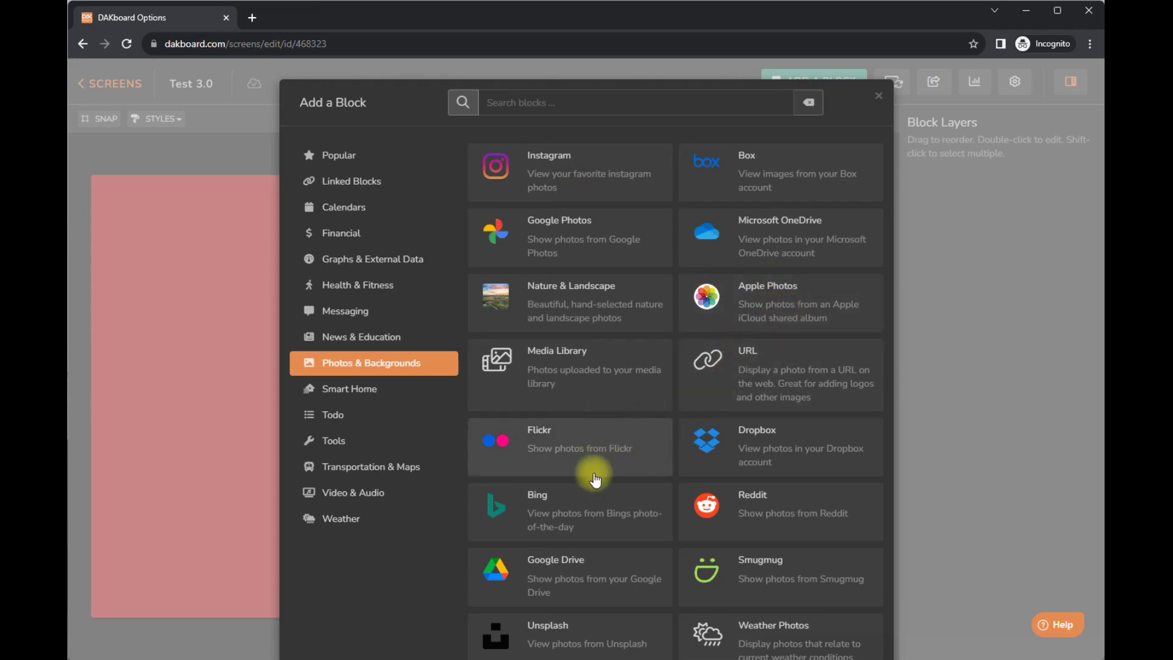
scroll(752, 452, "down", 2)
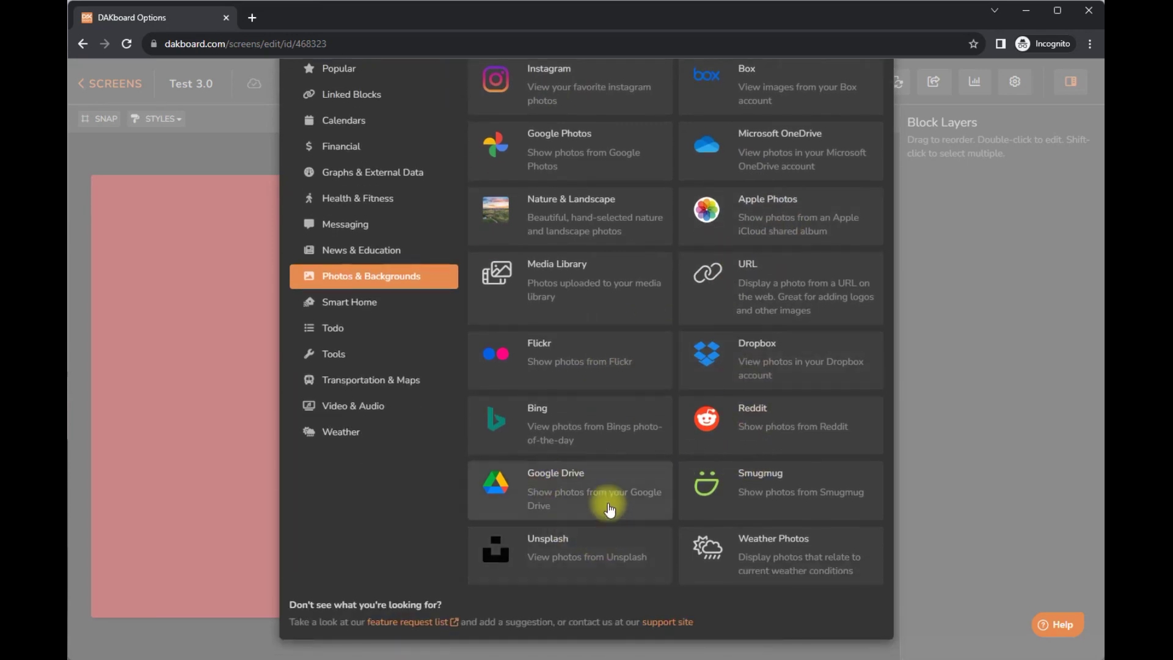
scroll(715, 479, "up", 2)
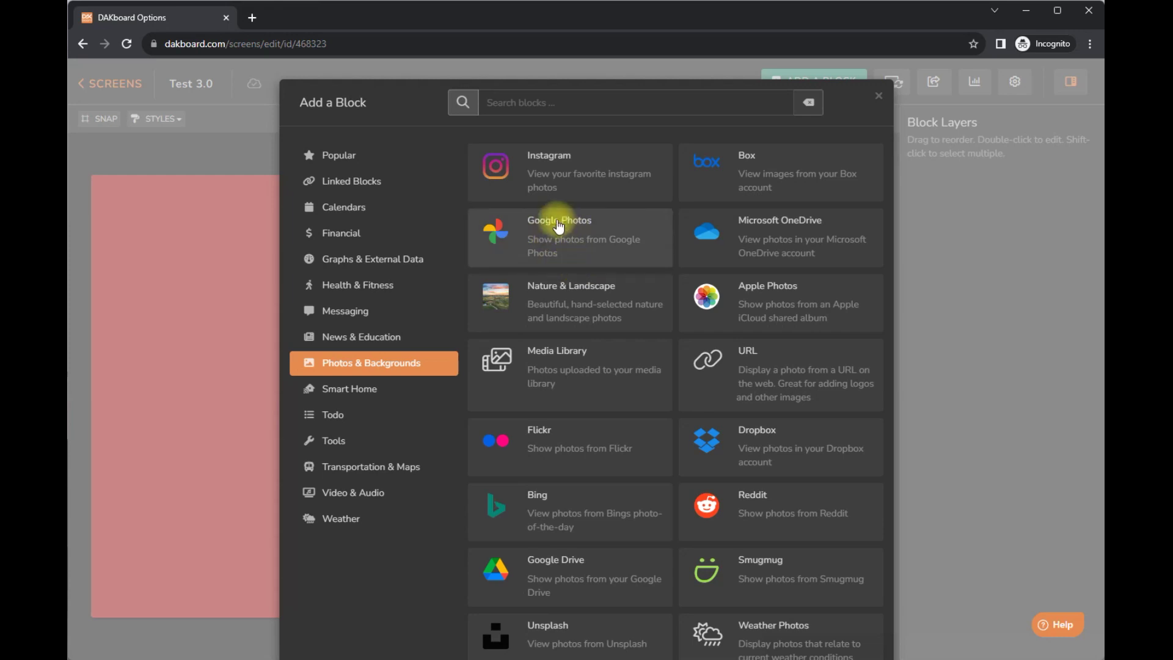
scroll(744, 379, "down", 2)
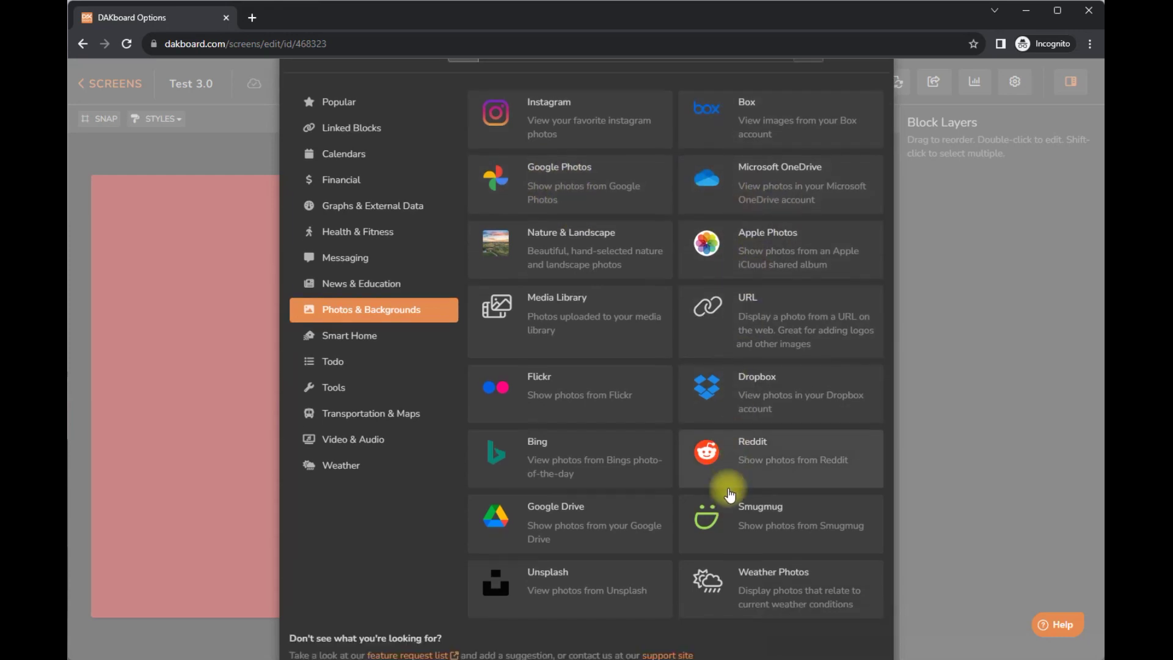
scroll(713, 479, "up", 2)
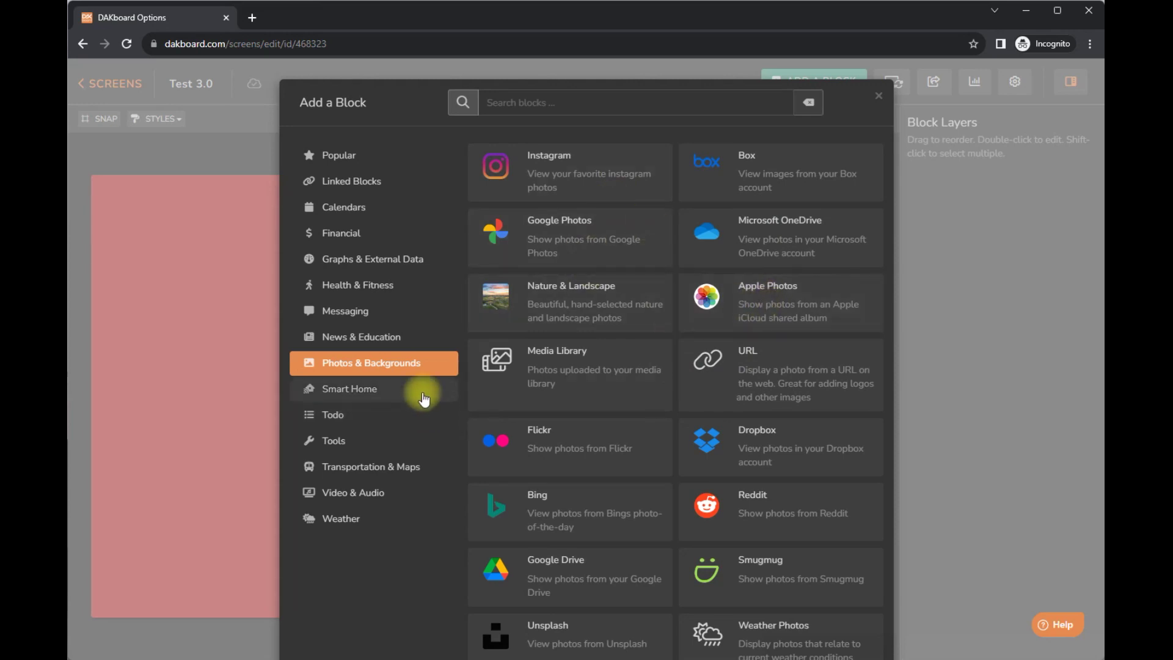
left_click(397, 390)
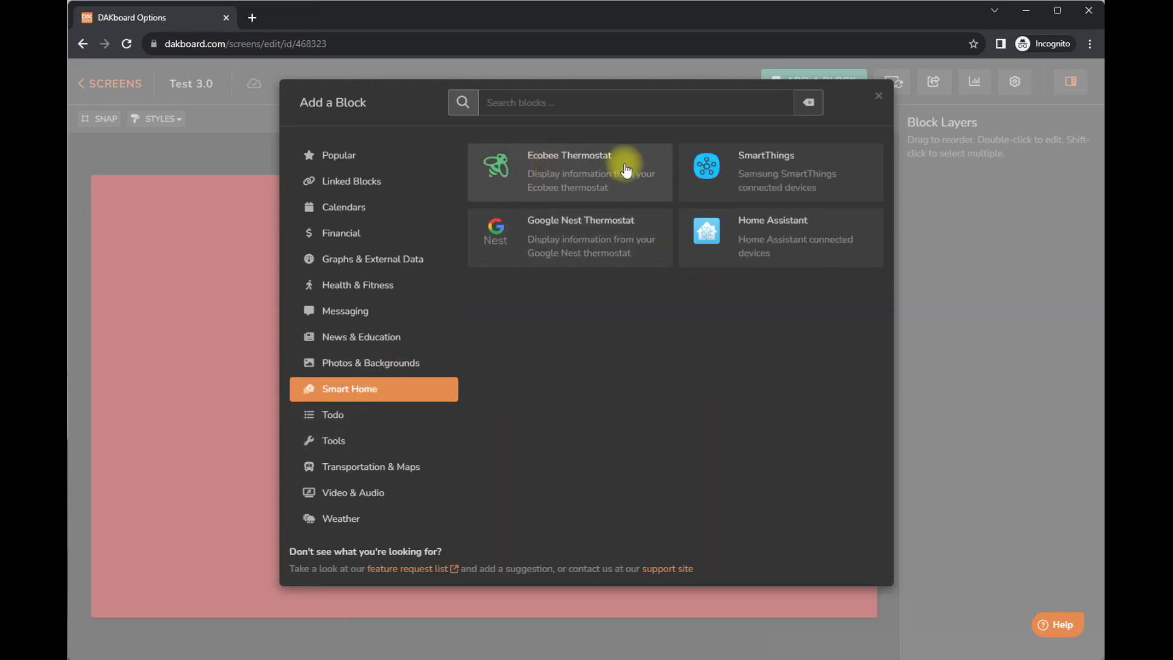
Step: Browse Todo, Tools, Transportation & Maps, Video & Audio and Weather blocks, then close the catalog
left_click(385, 413)
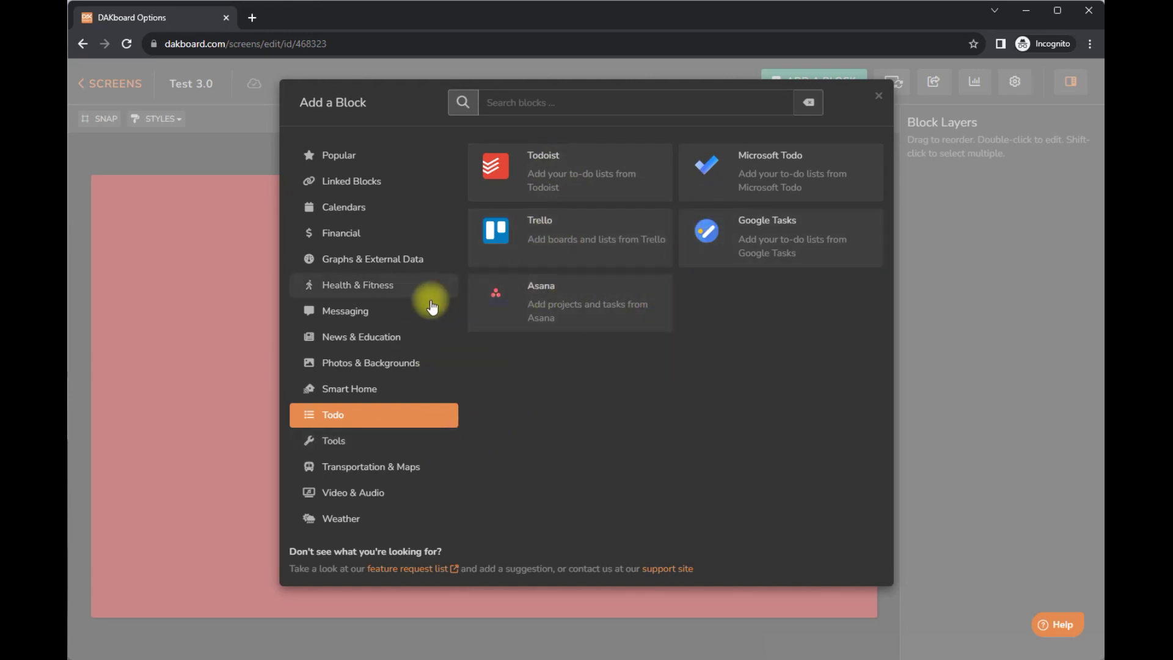
left_click(380, 448)
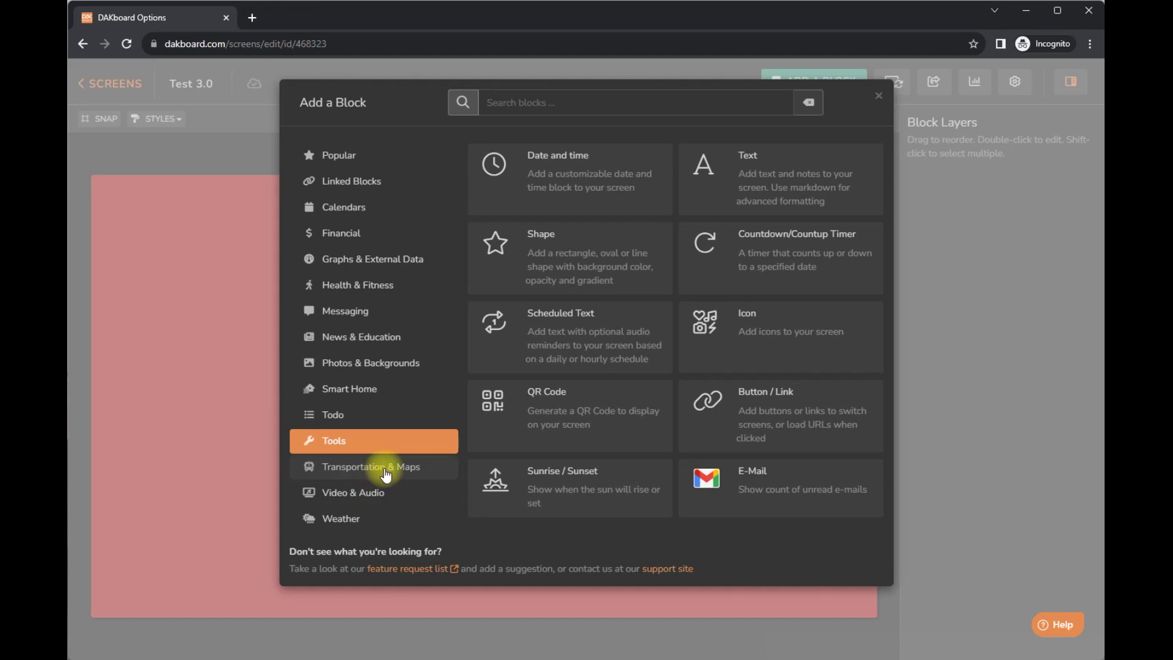
left_click(380, 466)
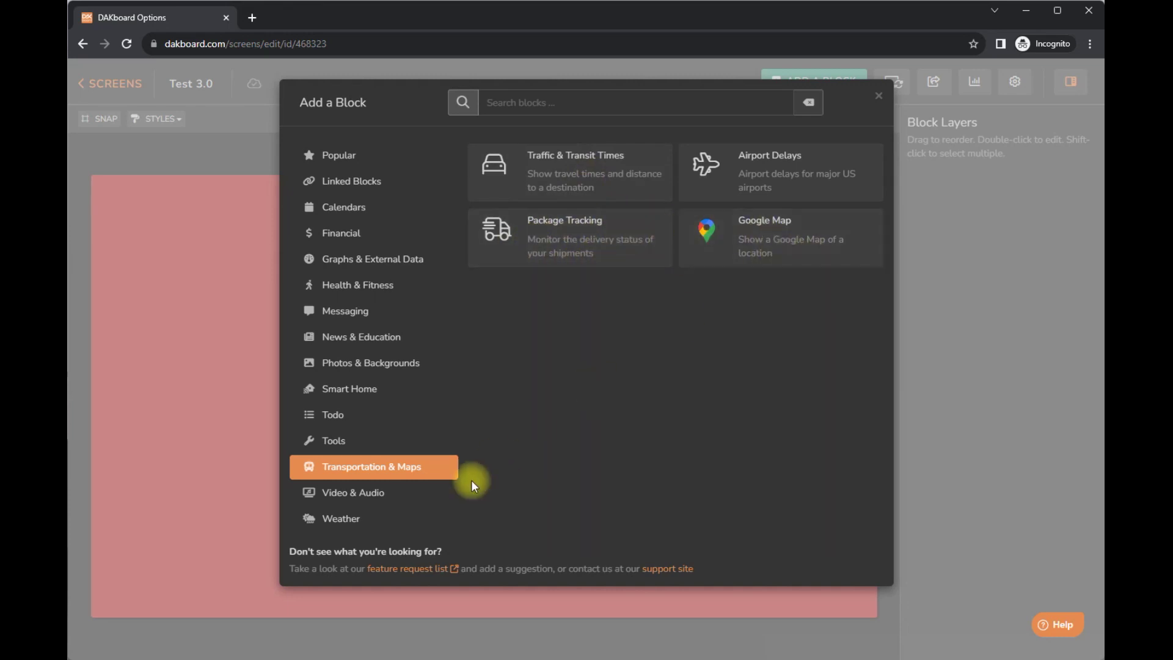
left_click(439, 492)
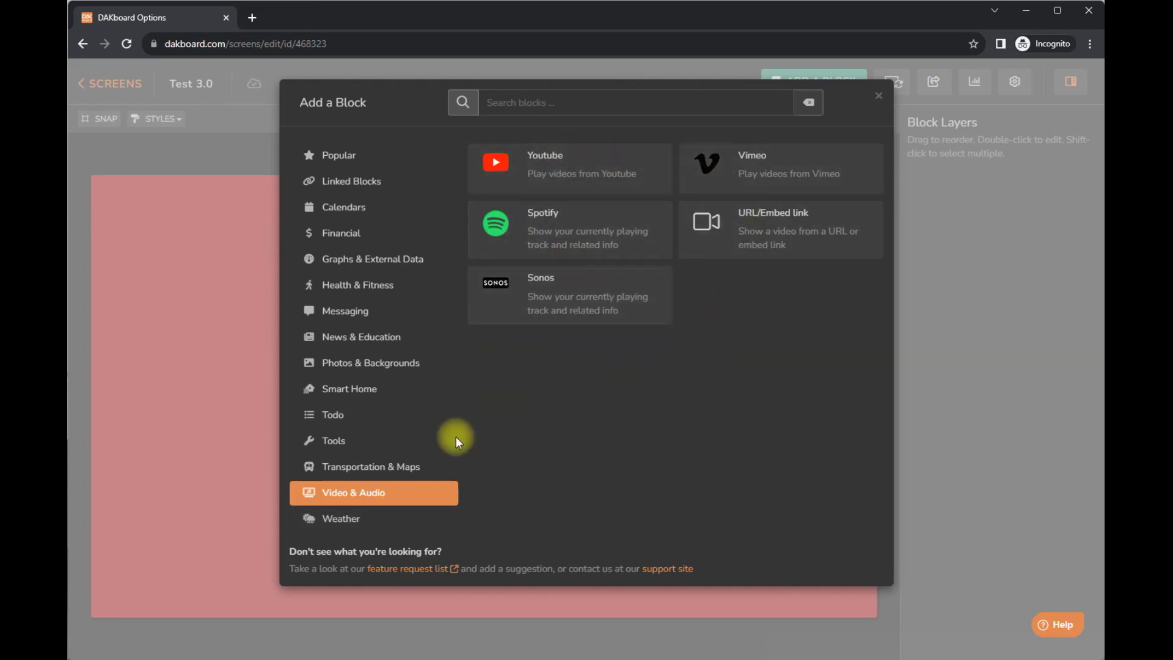
left_click(398, 517)
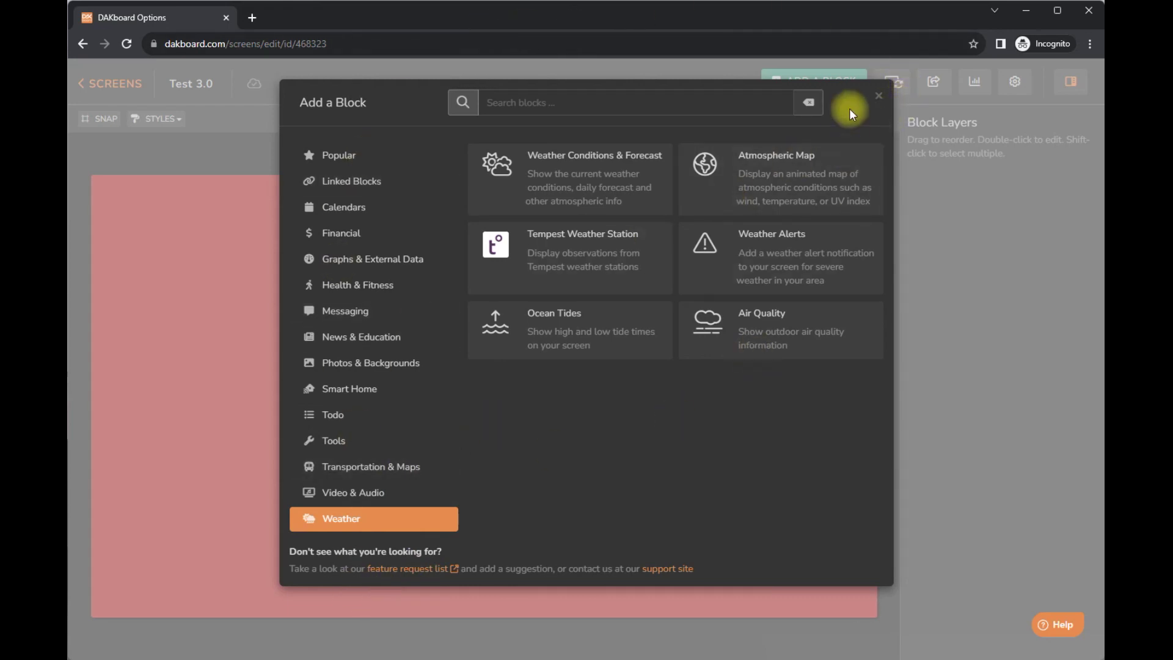
left_click(877, 104)
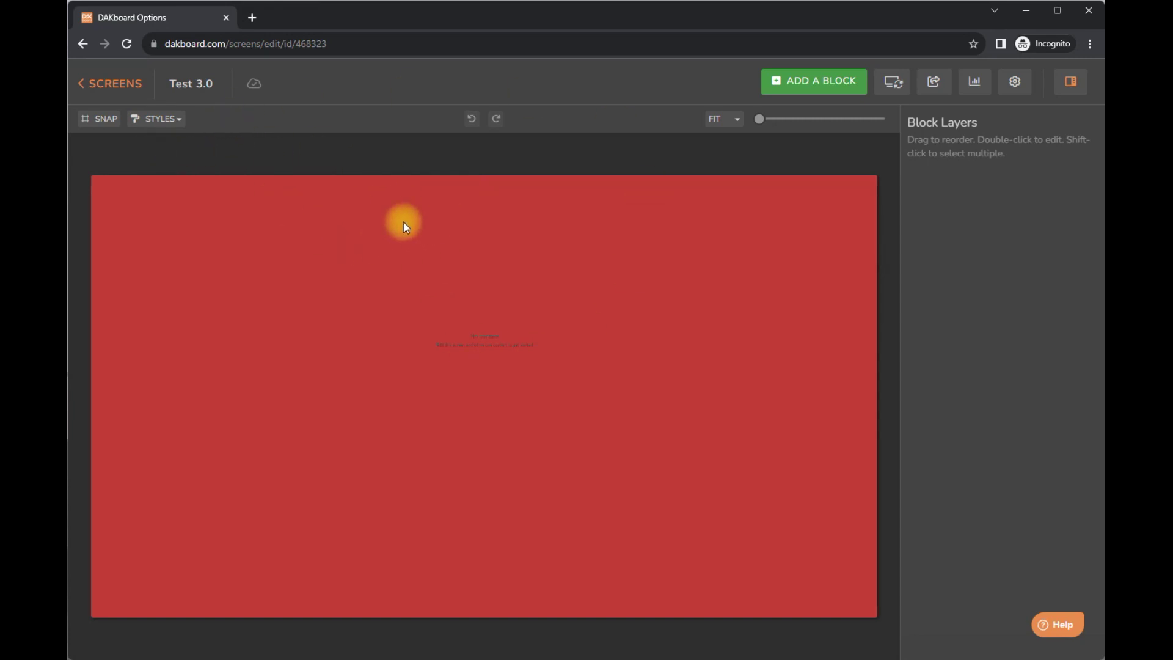
Step: Return to the screens list and delete My Custom Screen
left_click(86, 84)
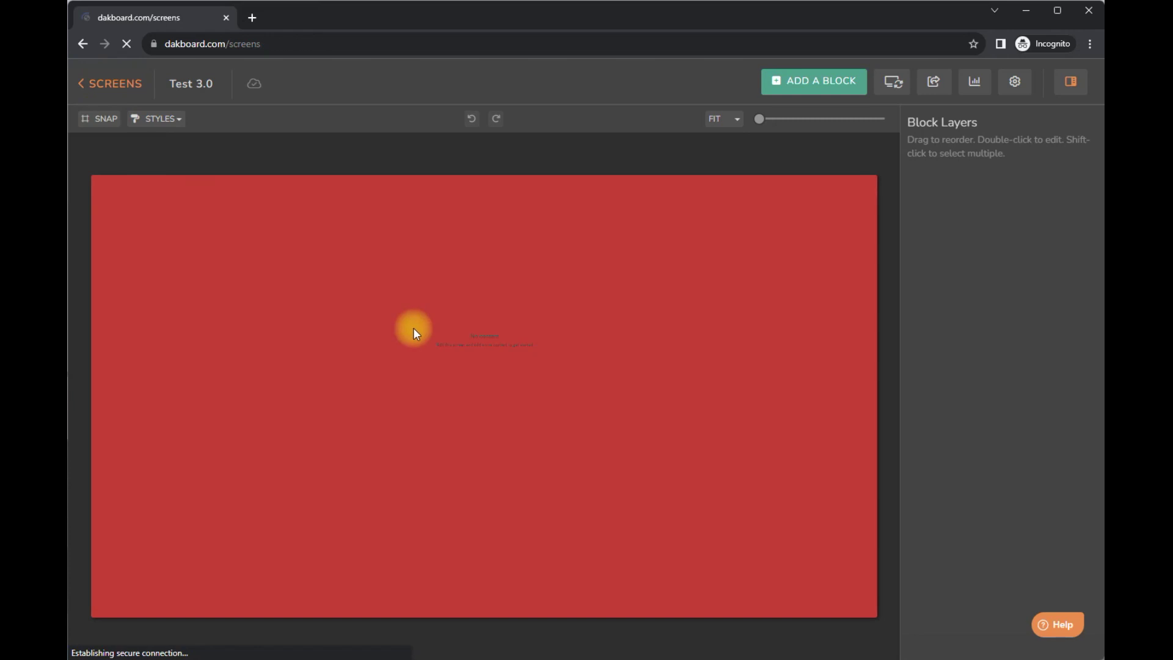
scroll(665, 458, "down", 1)
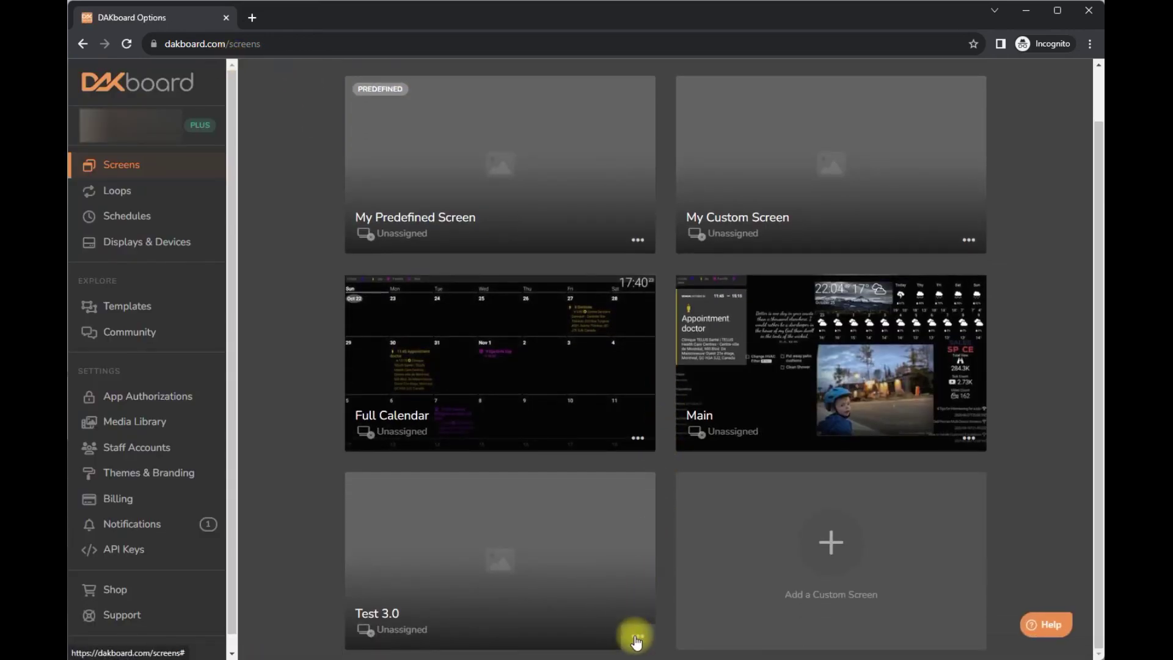
left_click(636, 639)
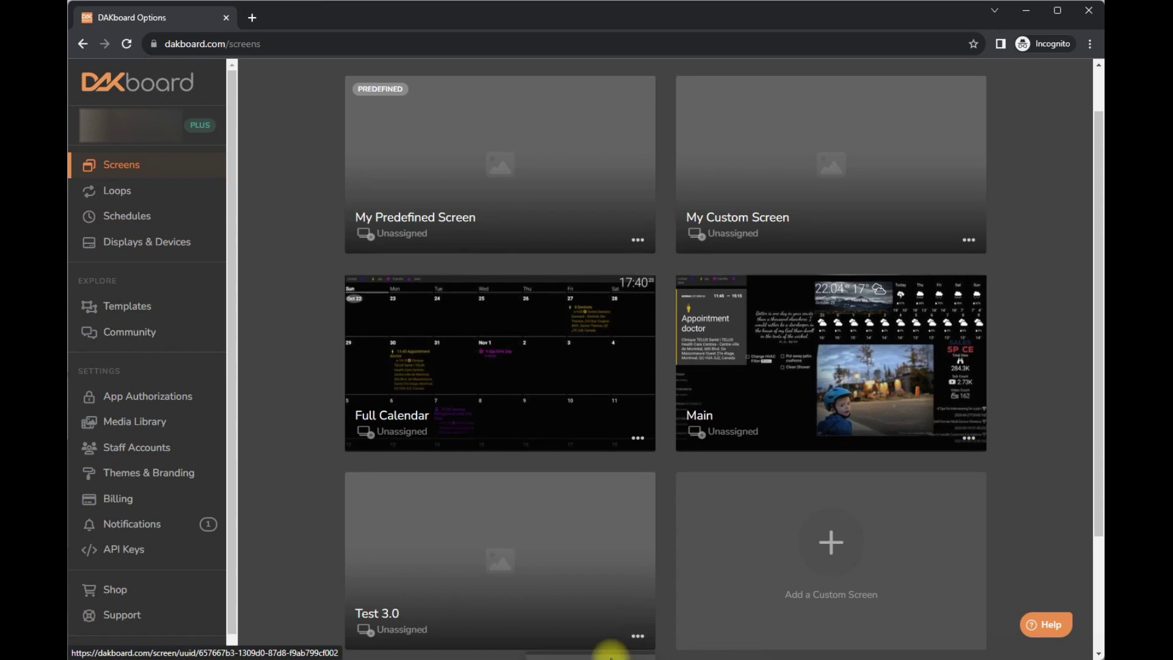
scroll(786, 447, "up", 1)
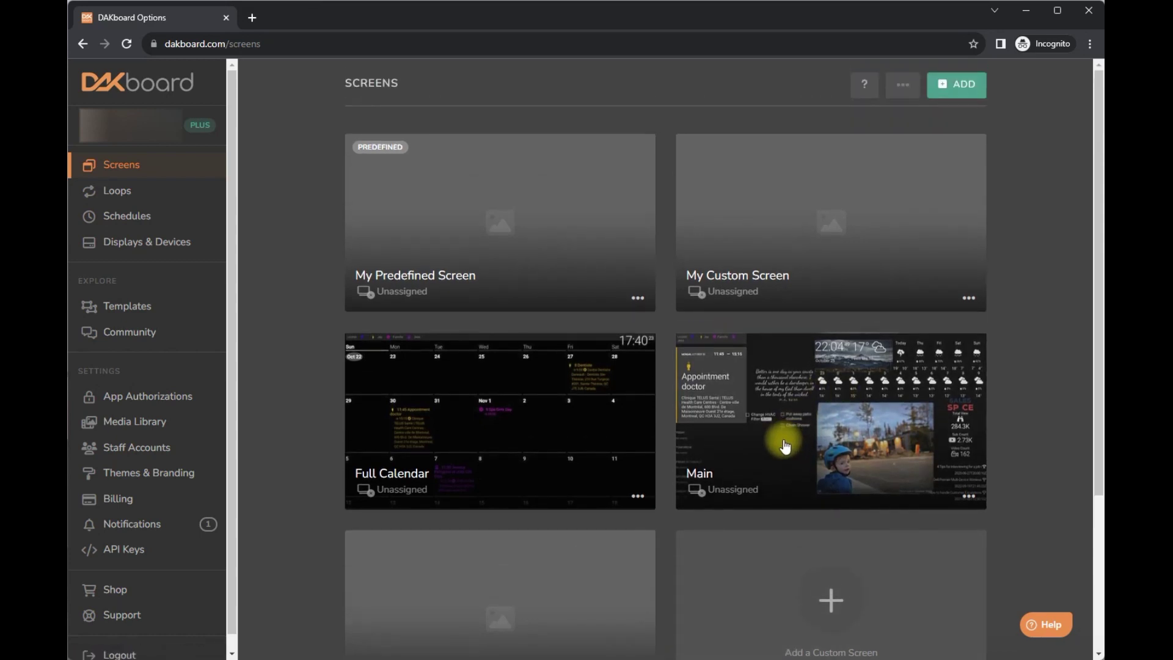
left_click(968, 299)
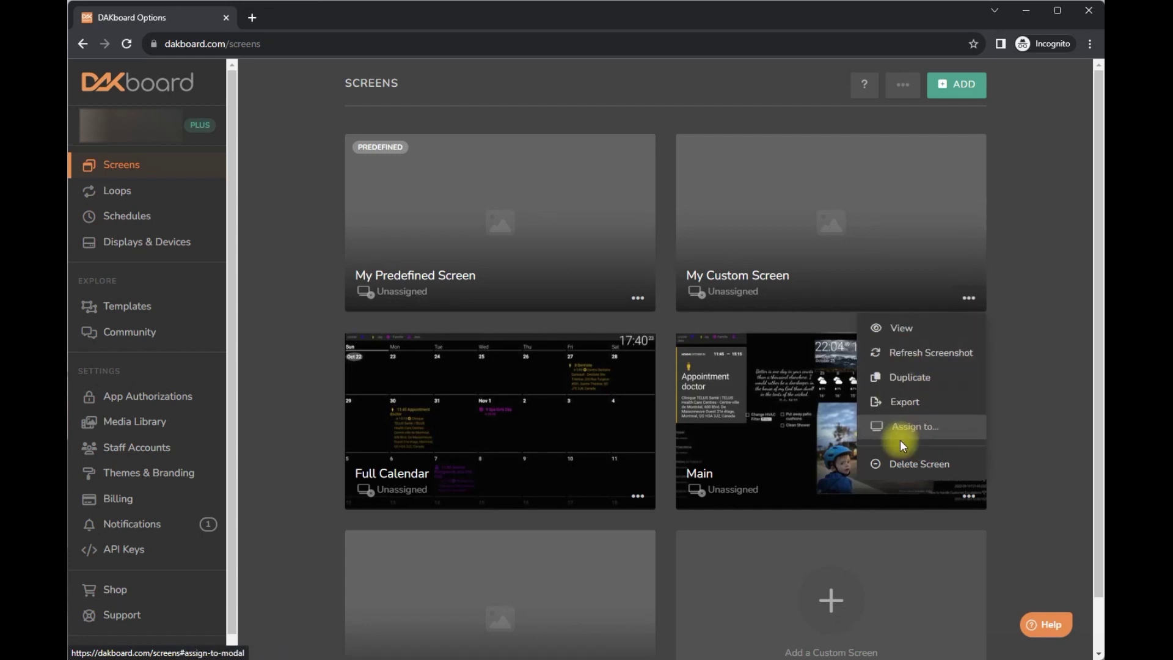
left_click(919, 474)
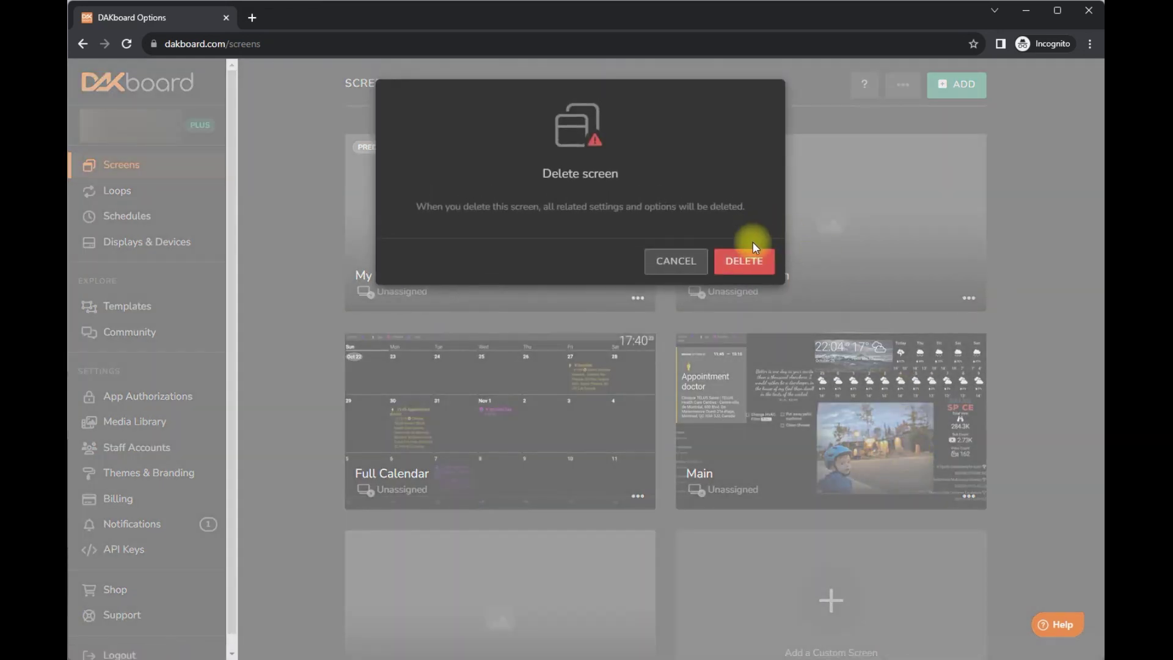
left_click(750, 259)
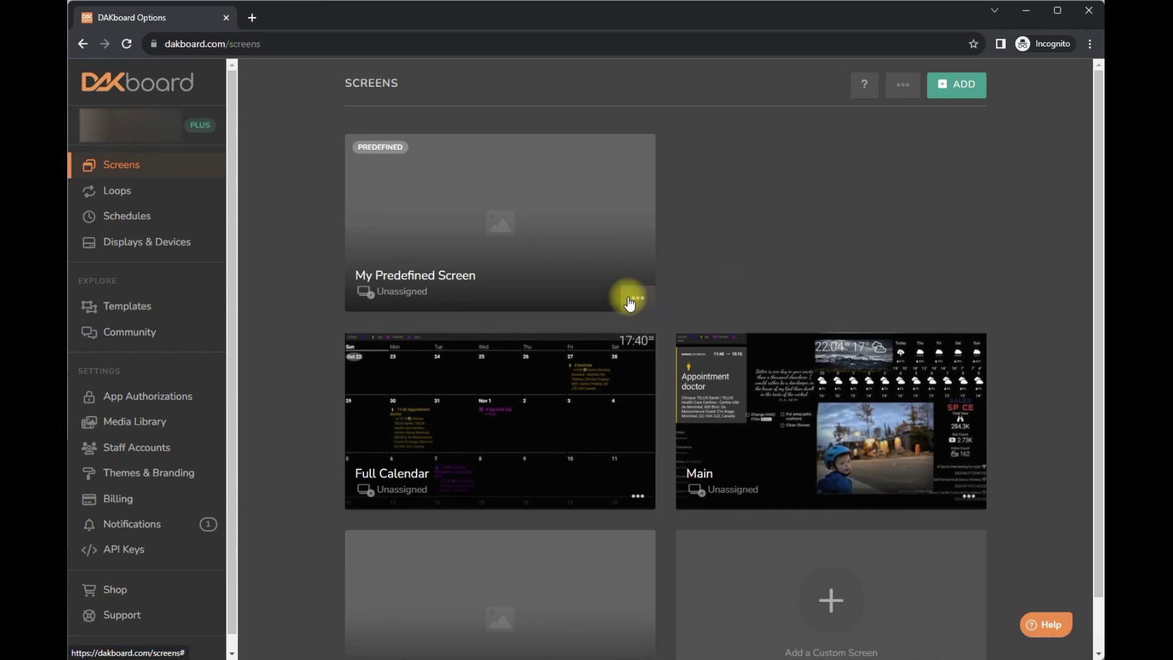
Step: Delete the Test 3.0 screen, leaving My Predefined Screen, Full Calendar and Main
left_click(637, 297)
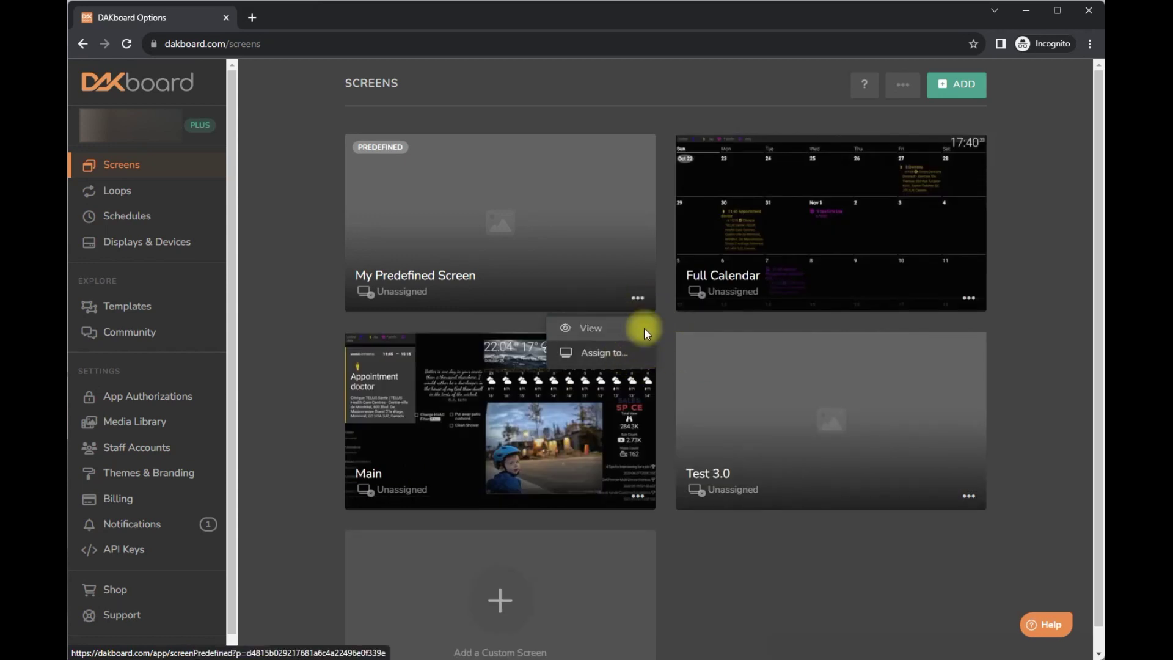
left_click(968, 496)
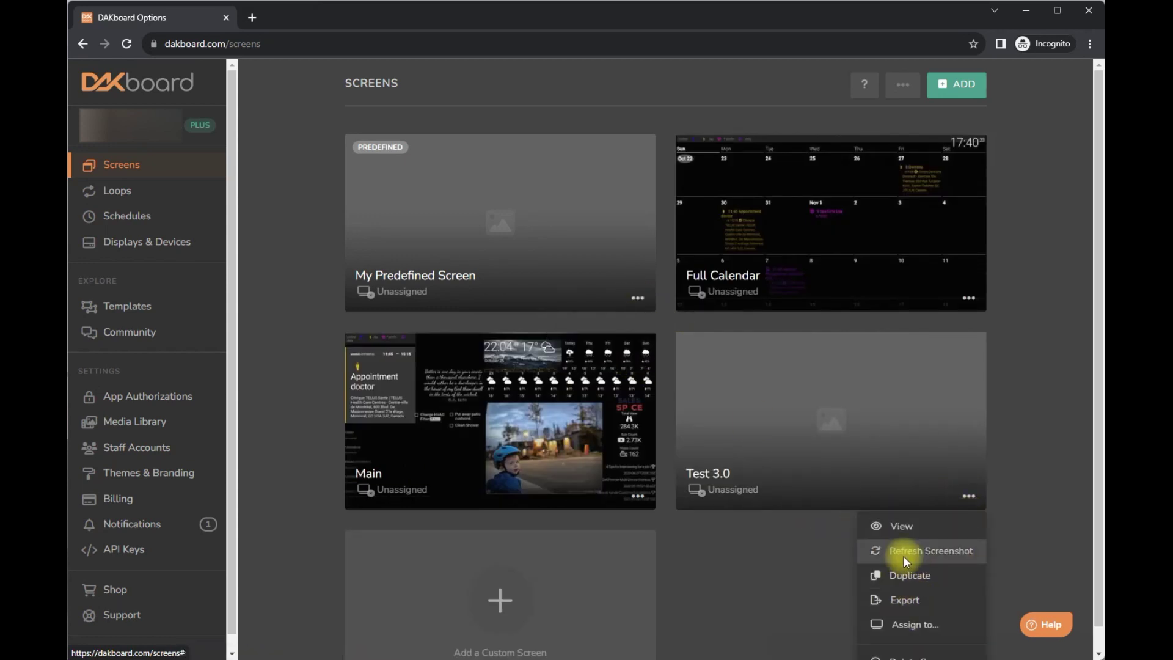
scroll(930, 573, "down", 1)
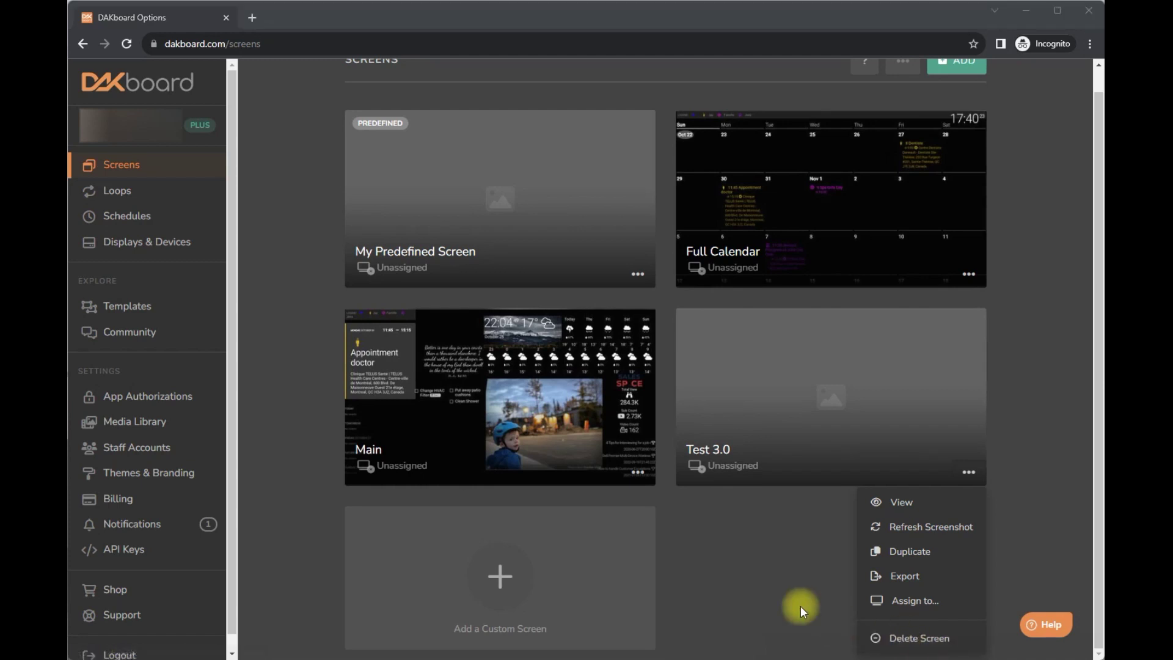
left_click(886, 635)
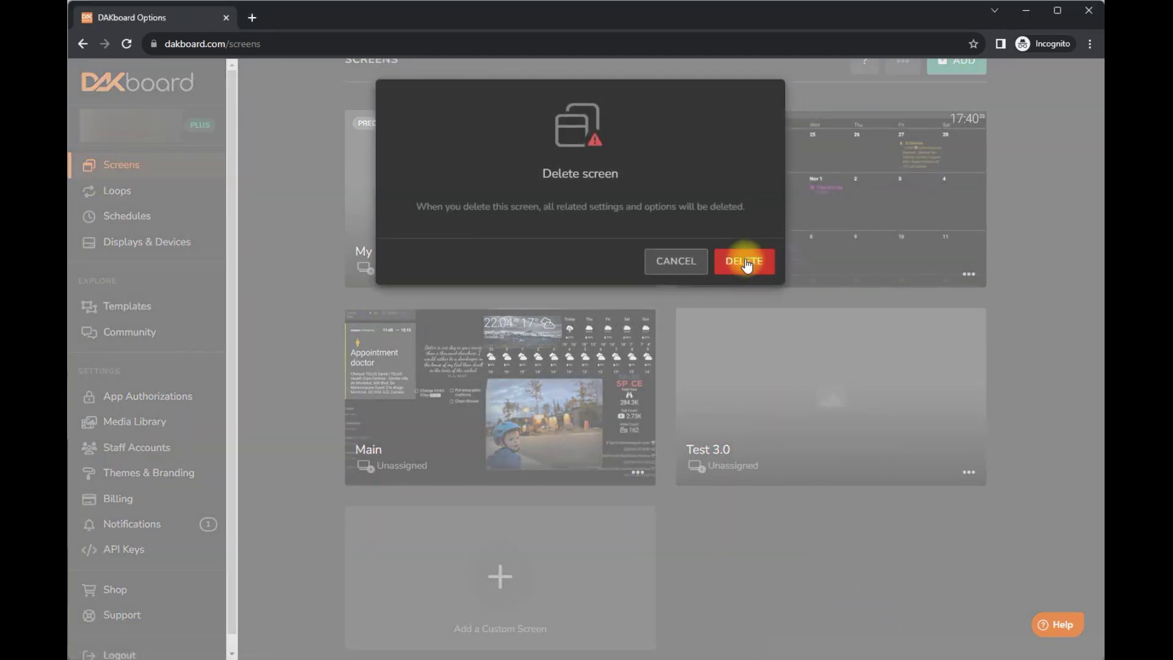
left_click(744, 263)
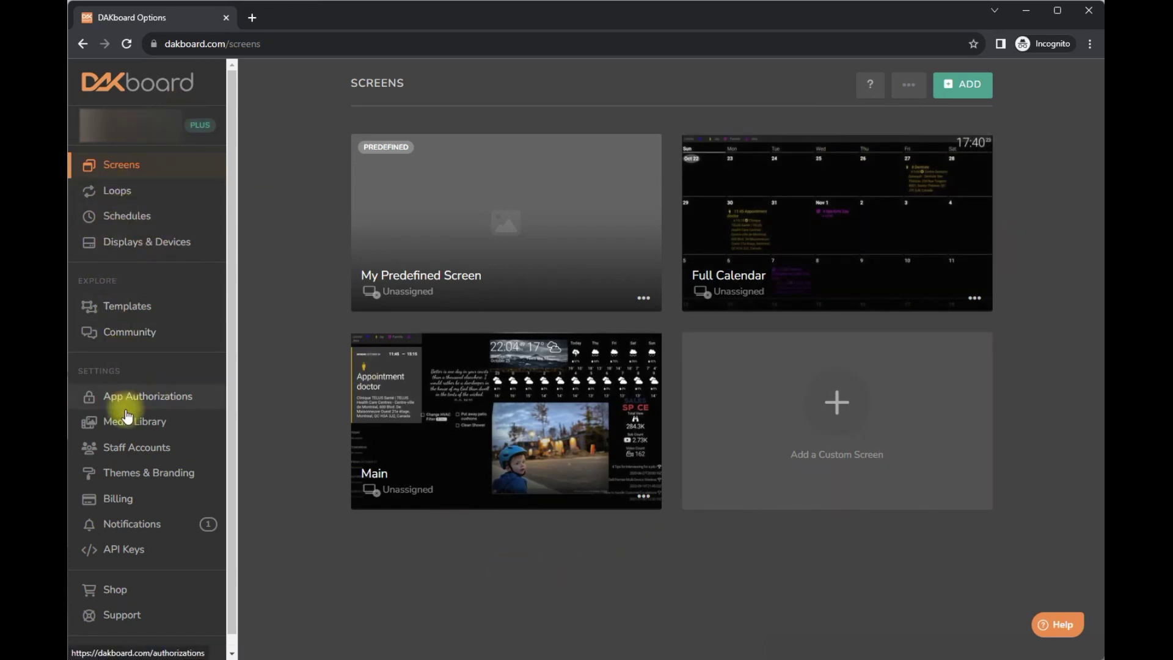
Step: Open the Themes & Branding settings page showing the selected Dark theme and branding fields
left_click(169, 534)
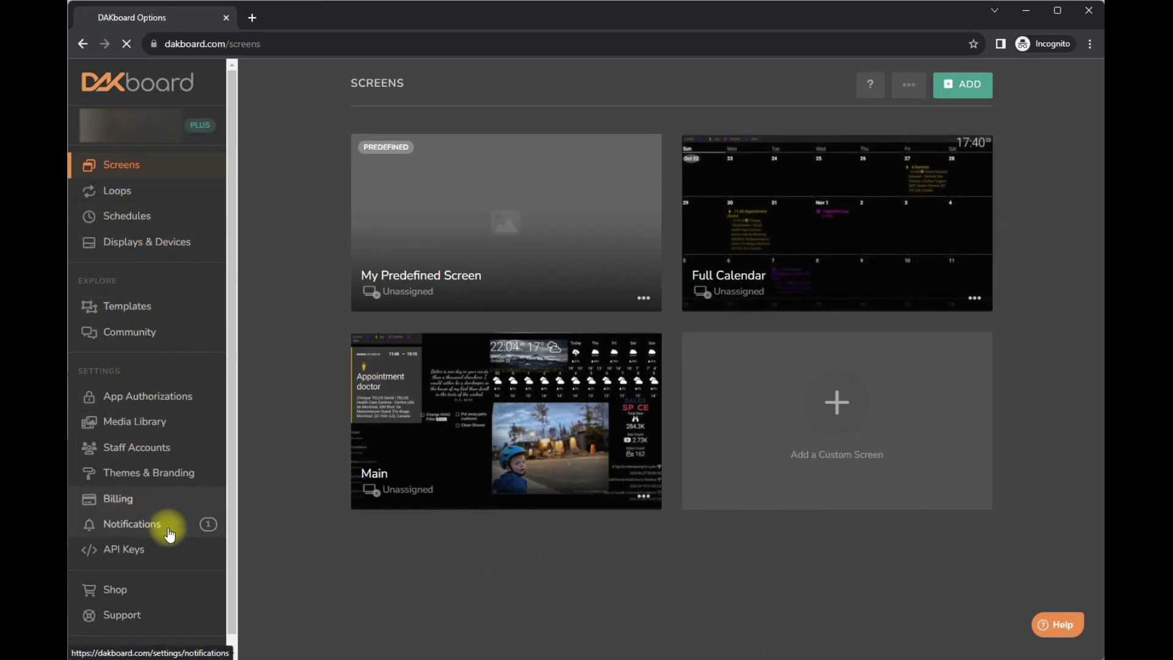
left_click(157, 474)
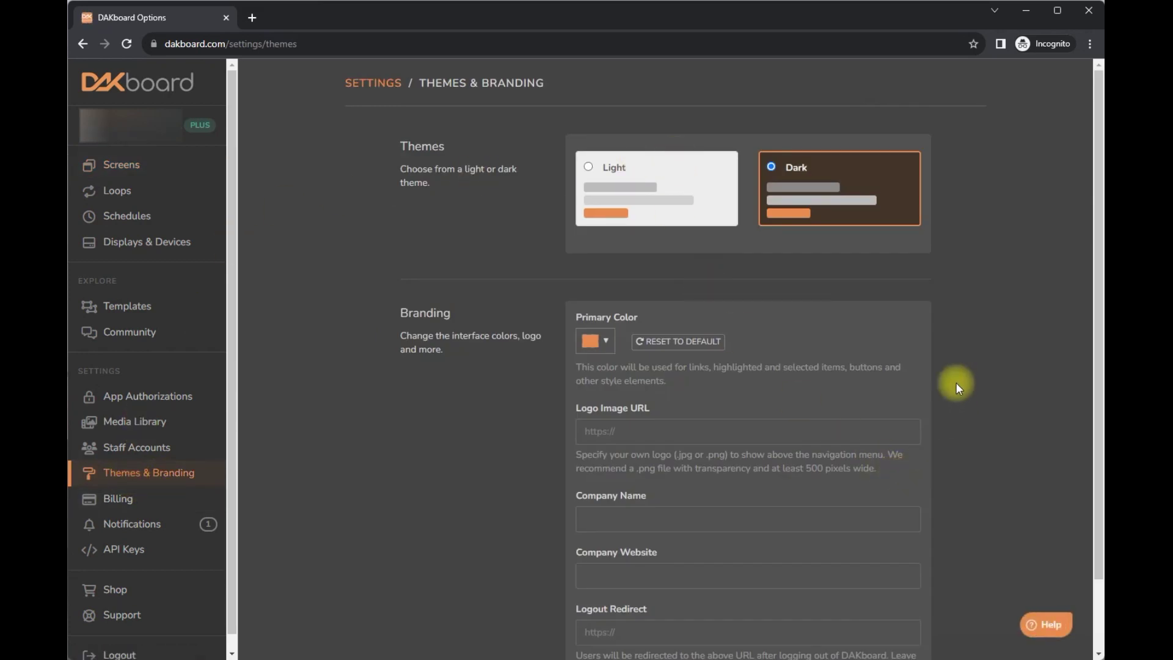